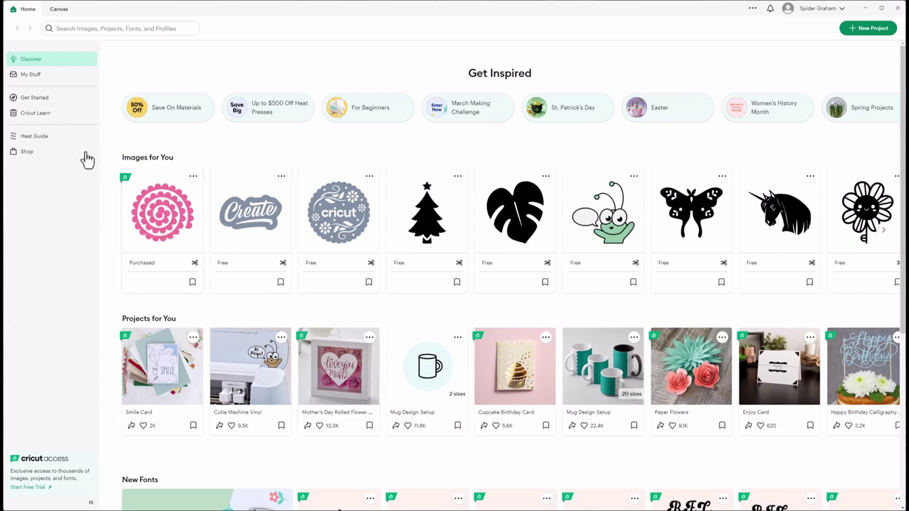
- Start a new blank project and add a circle from Shapes
left_click(870, 28)
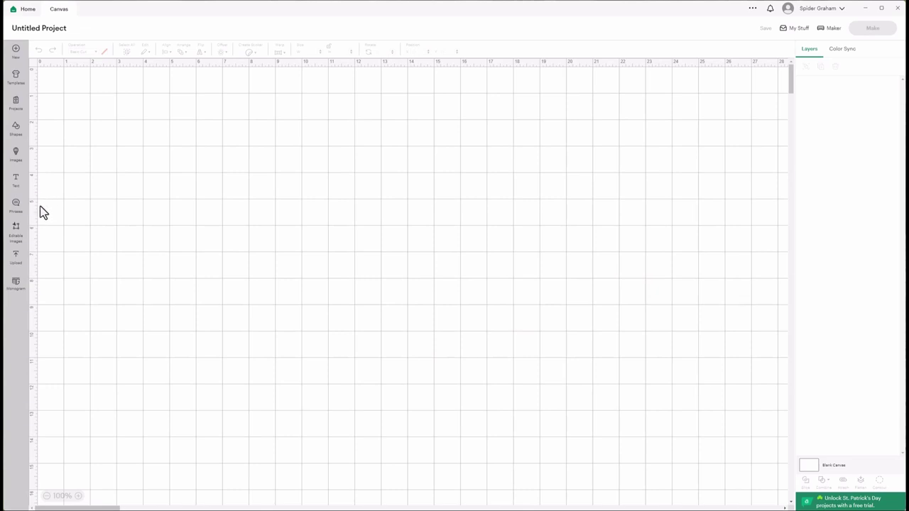
left_click(17, 129)
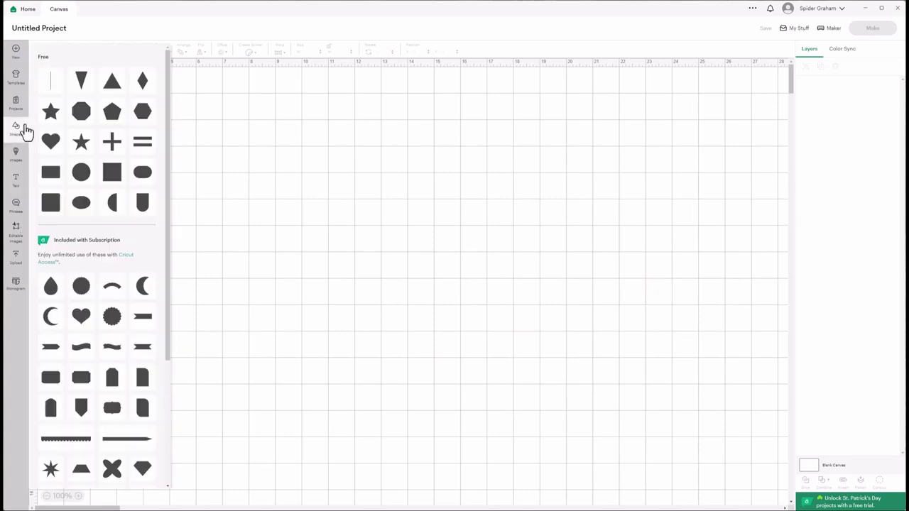
left_click(78, 180)
- Move the circle down and right, try Warp, and dismiss the subscription offer
left_click_drag(83, 131, 103, 171)
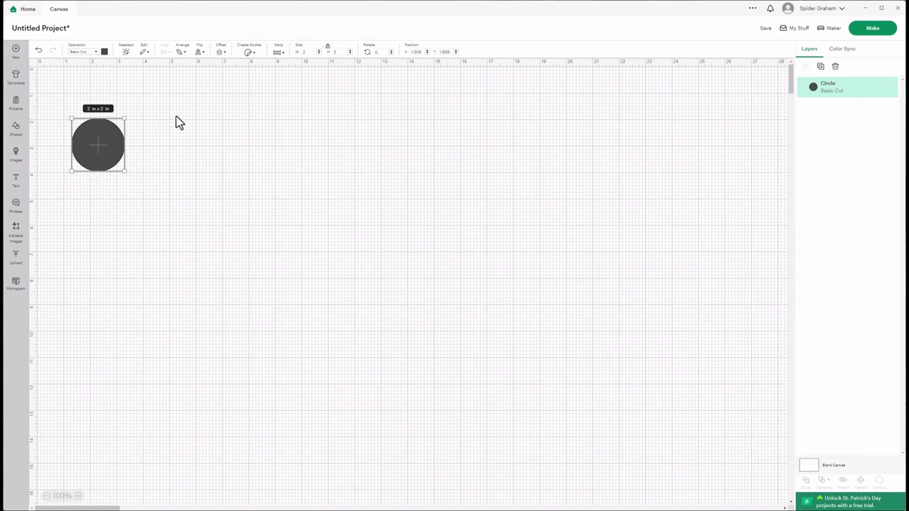
left_click(282, 55)
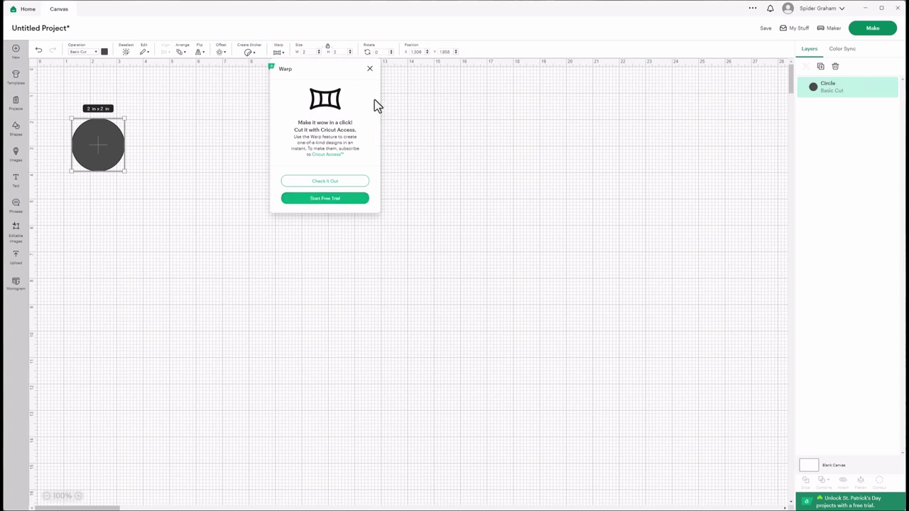
left_click(370, 70)
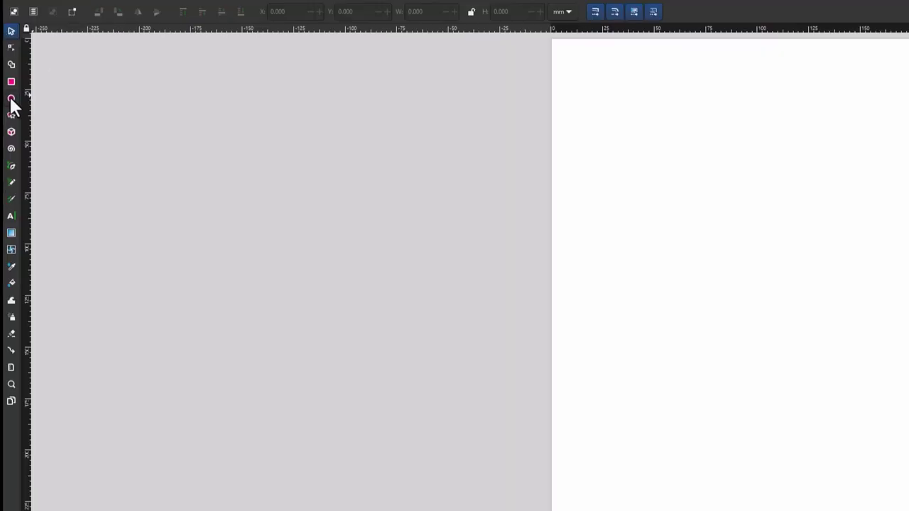
- Draw an upright ellipse near the top of the page and make its fill dark maroon
left_click(11, 99)
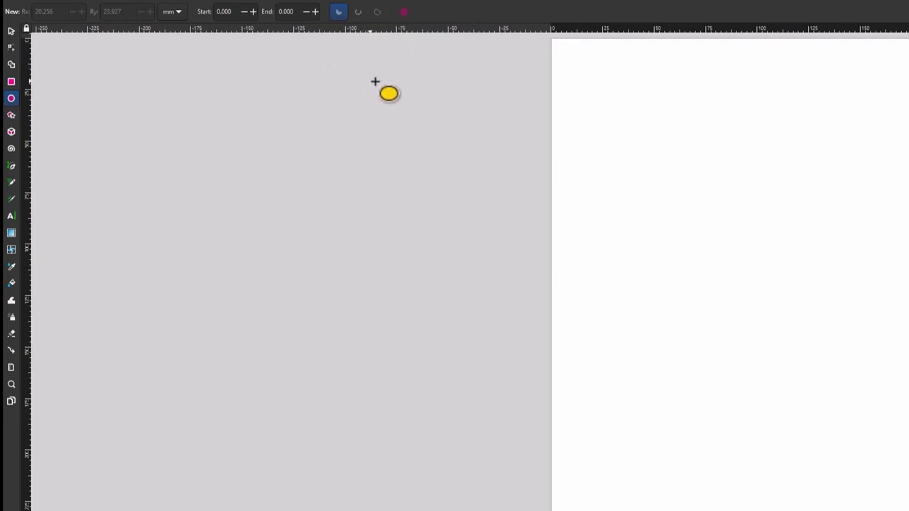
left_click_drag(623, 89, 700, 197)
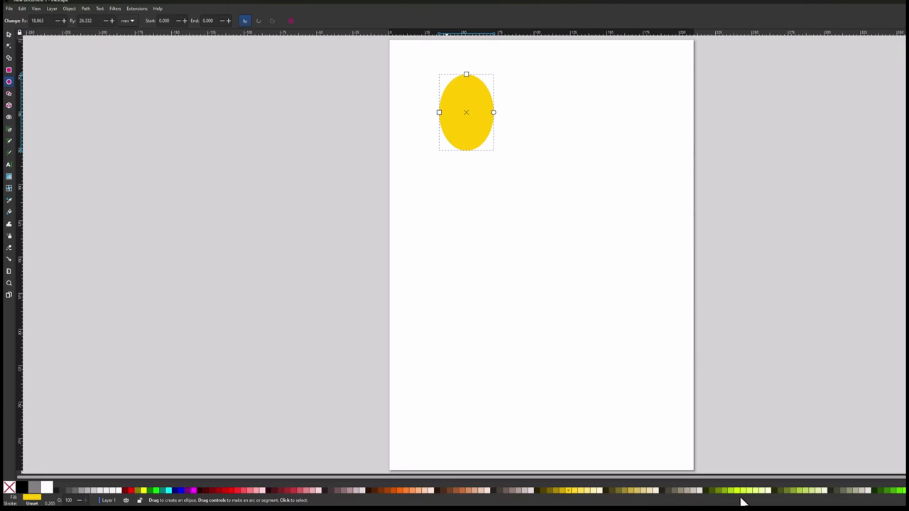
left_click(900, 491)
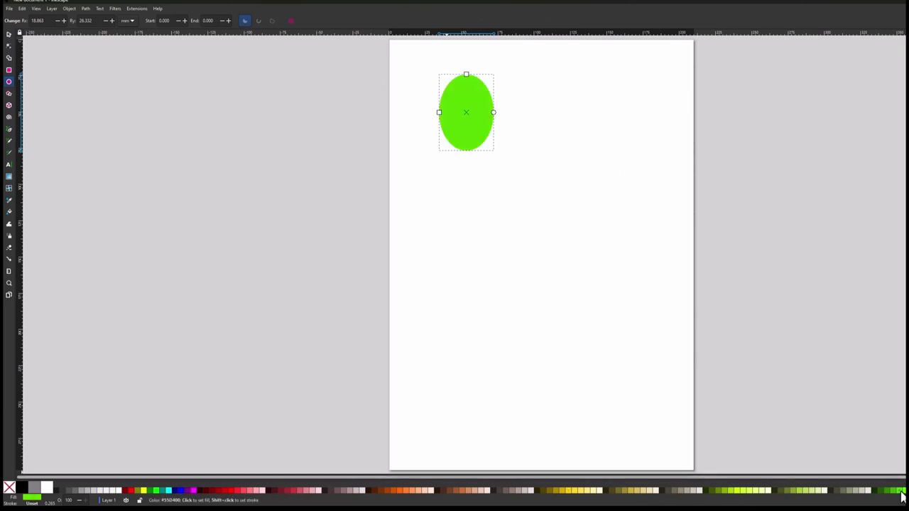
left_click(230, 491)
left_click(201, 491)
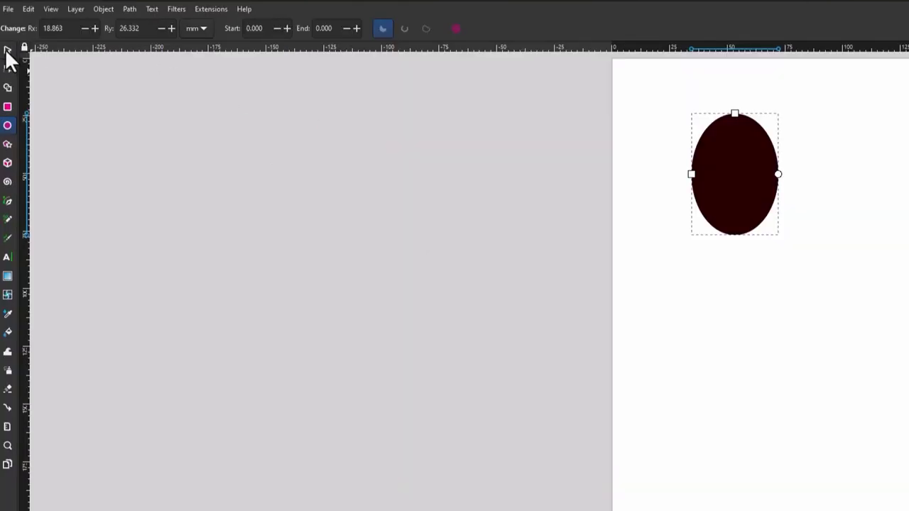
- Resize the oval to about 38 by 50 mm and rotate it clockwise
left_click(7, 50)
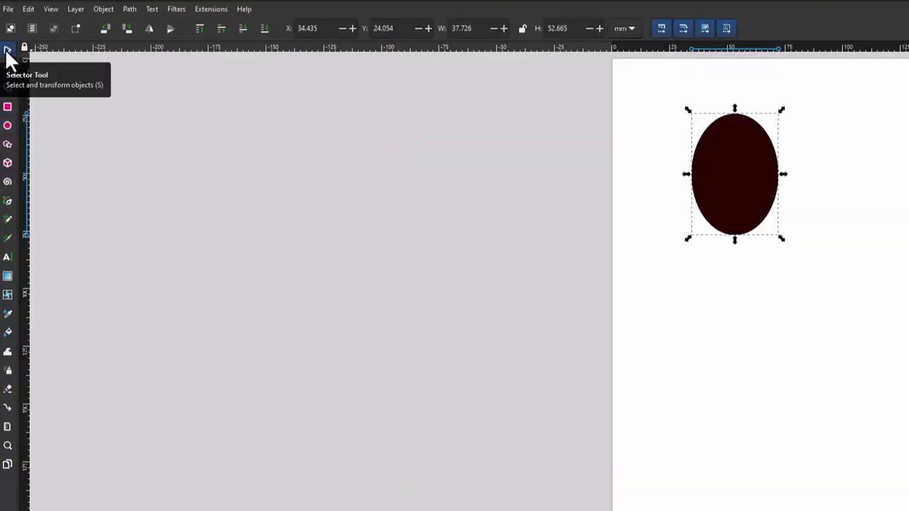
mouse_move(782, 109)
left_mouse_down()
mouse_move(797, 115)
mouse_move(783, 116)
left_mouse_up()
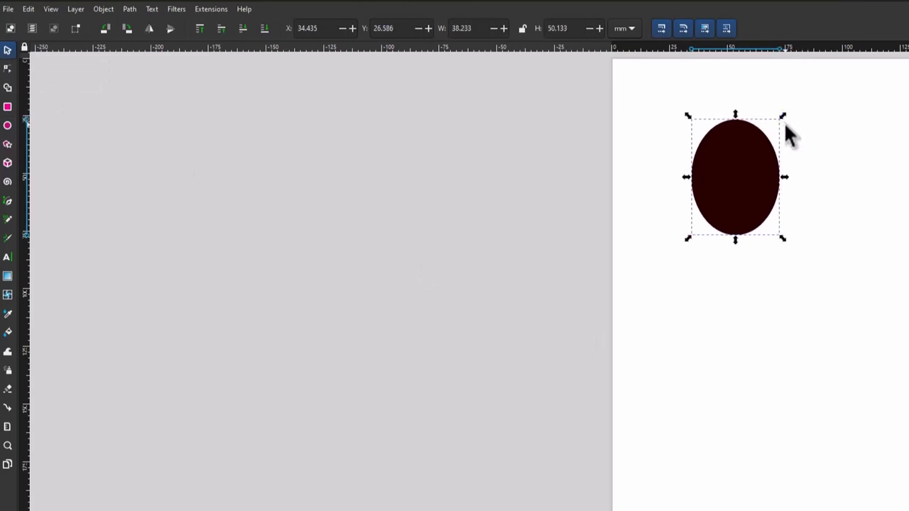
left_click(766, 183)
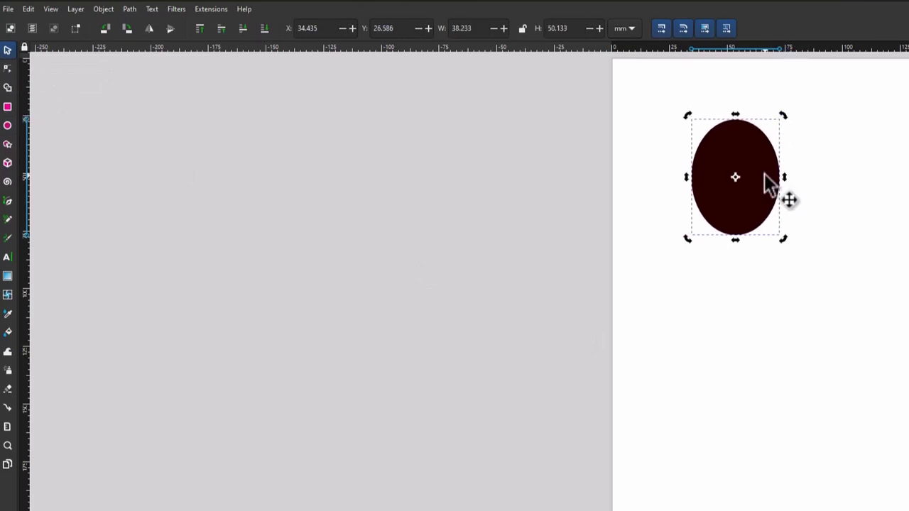
left_click(762, 159)
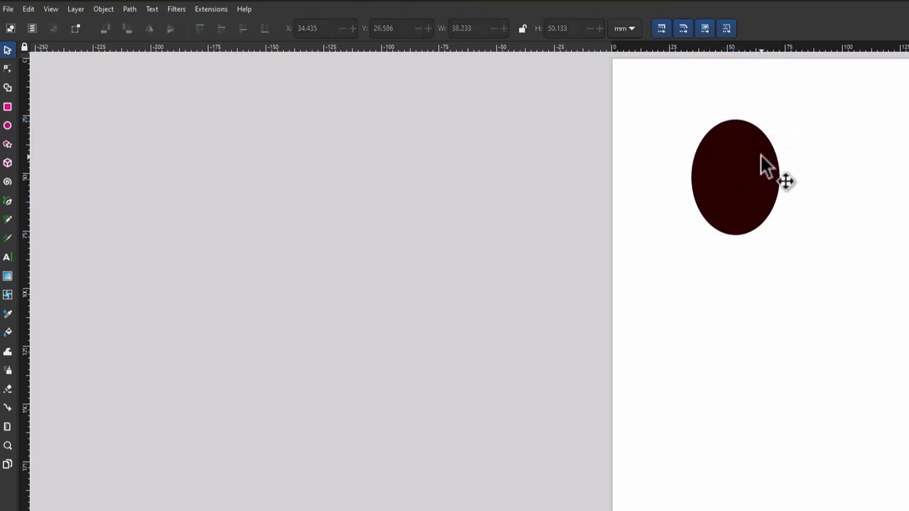
left_click(764, 148)
left_click_drag(782, 114, 795, 160)
- Make the oval slightly narrower and rotate it further clockwise
left_click(779, 288)
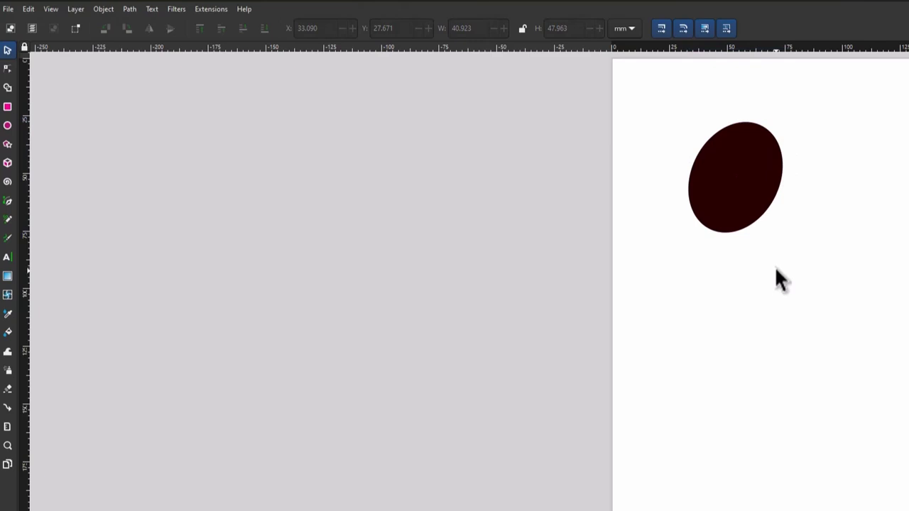
left_click(739, 200)
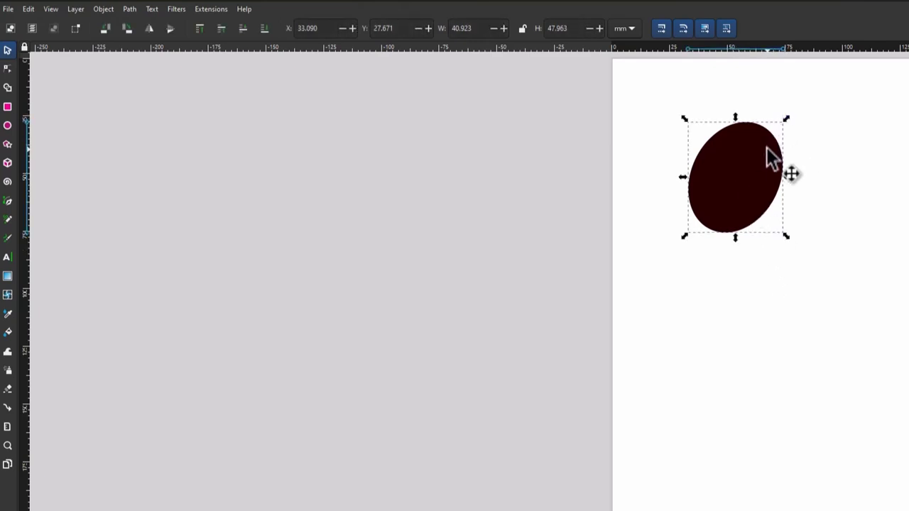
left_click_drag(787, 178, 778, 174)
left_click(744, 186)
mouse_move(779, 119)
left_mouse_down()
mouse_move(789, 135)
mouse_move(788, 121)
left_mouse_up()
left_click(761, 247)
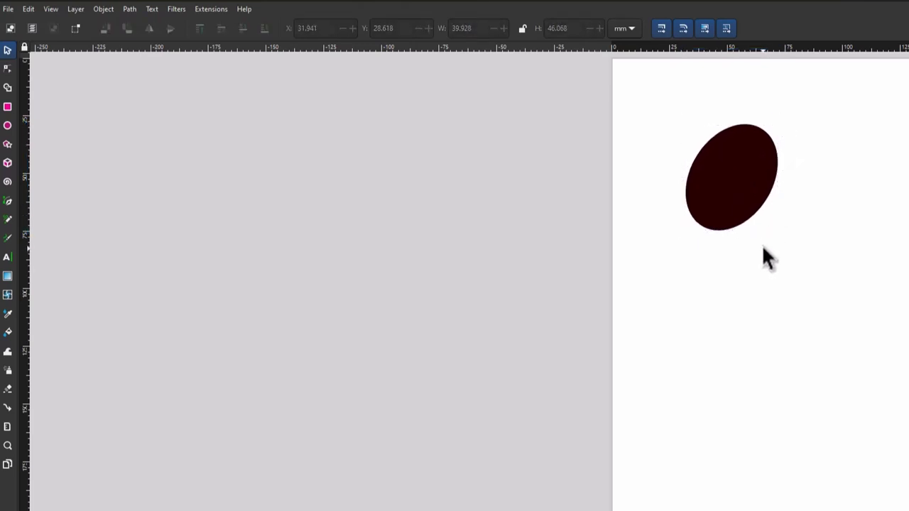
- Convert the tilted oval into an editable path with Path > Object to Path
left_click(720, 178)
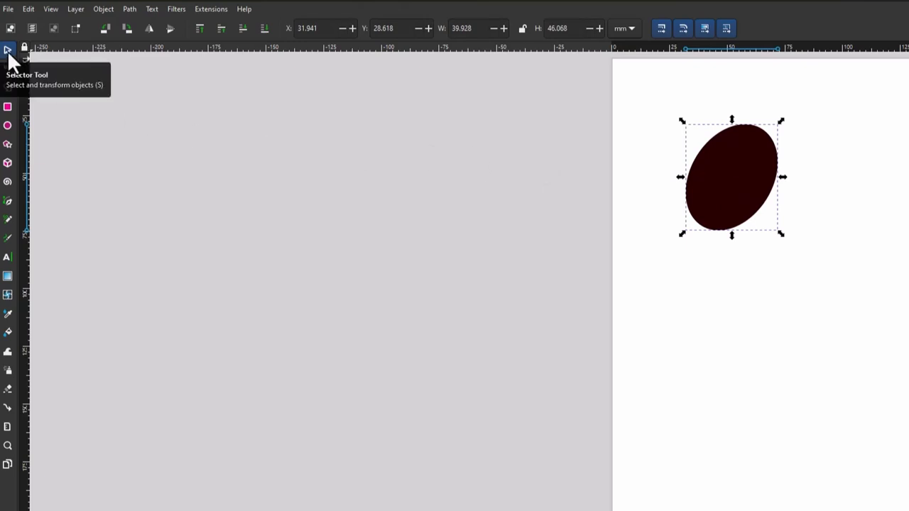
left_click(130, 10)
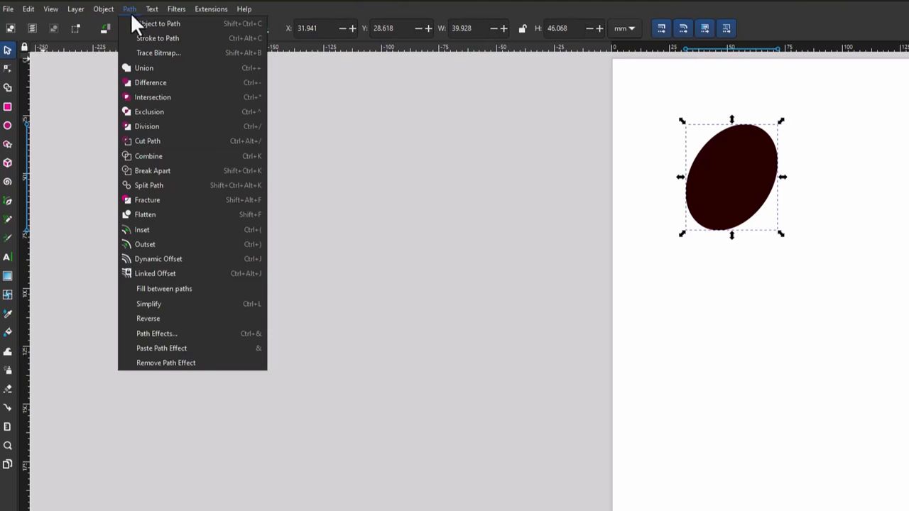
left_click(148, 24)
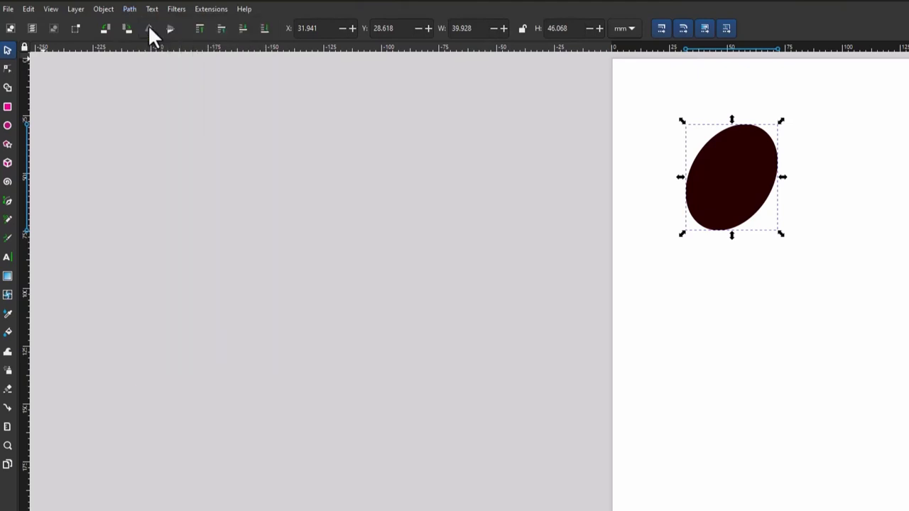
left_click(781, 351)
left_click(736, 215)
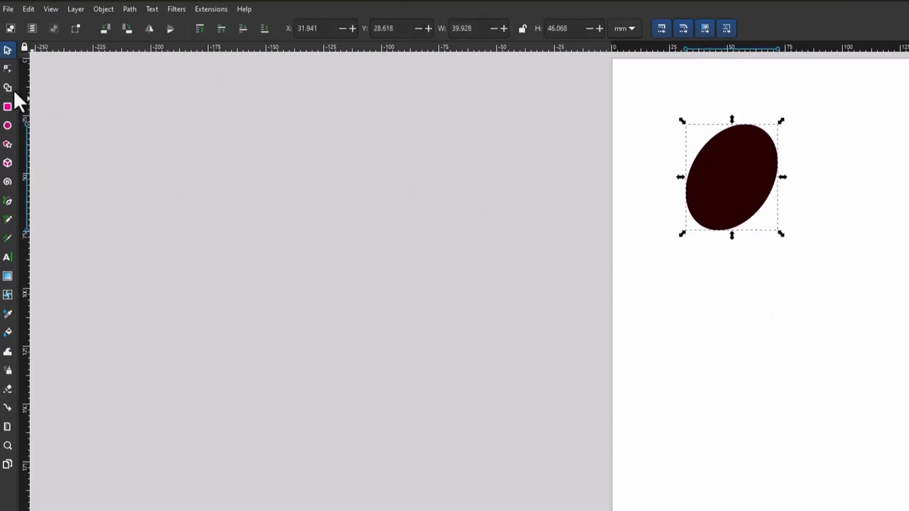
- Drag the blob's lower-right, top-right, left and lower-left nodes and curves into a new outline
left_click(7, 70)
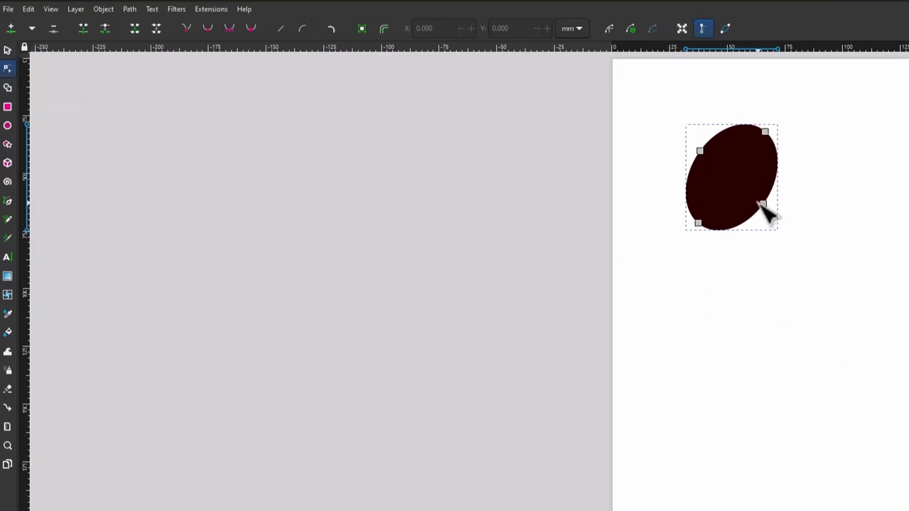
left_click_drag(769, 209, 806, 207)
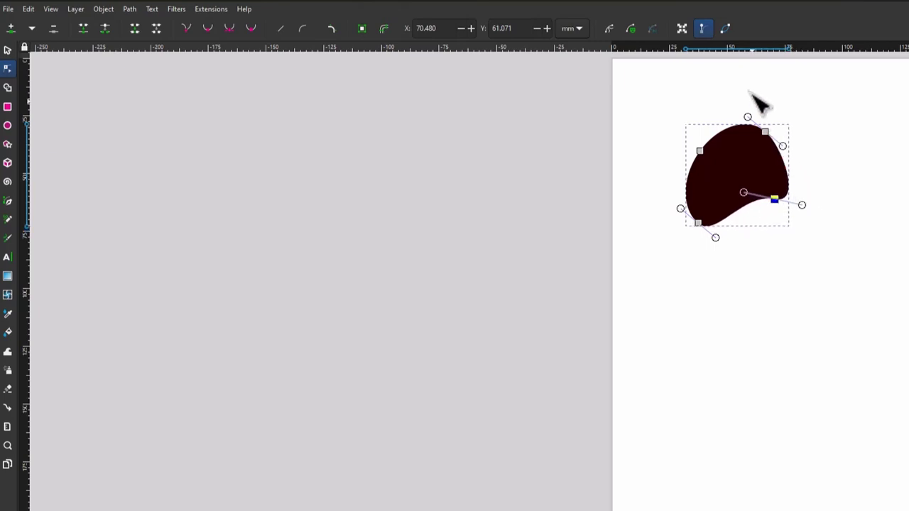
left_click_drag(749, 118, 770, 114)
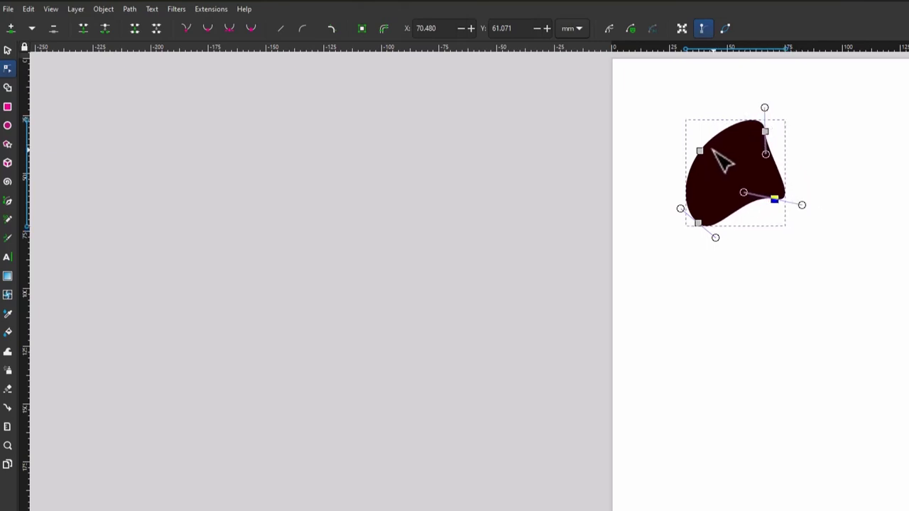
left_click_drag(700, 151, 675, 137)
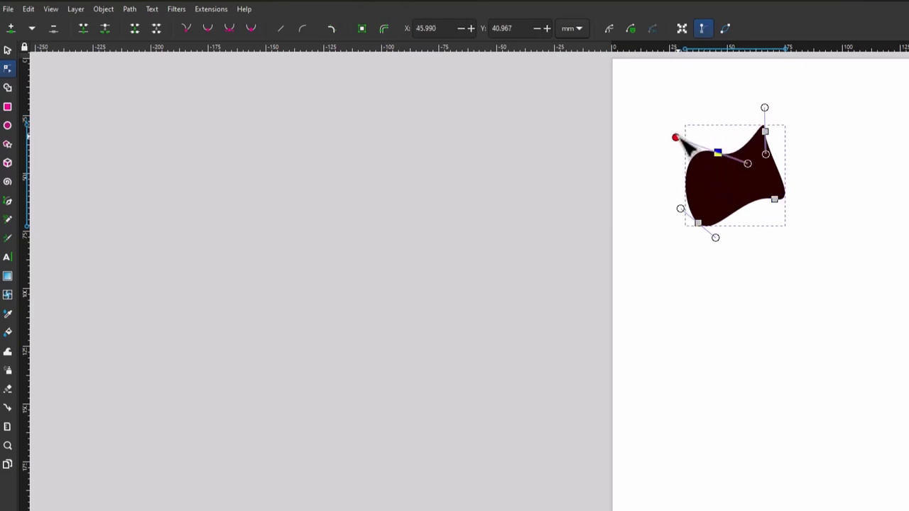
left_click(715, 238)
left_click_drag(718, 240, 739, 235)
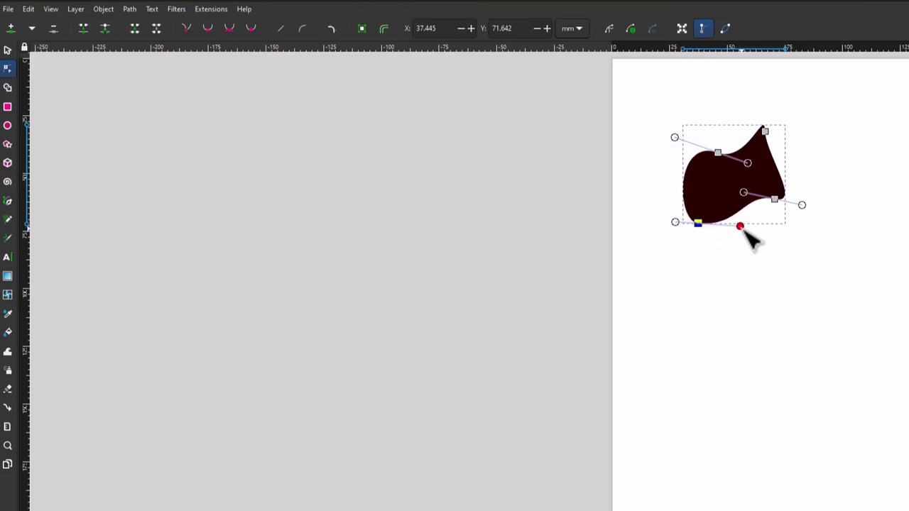
left_click(765, 253)
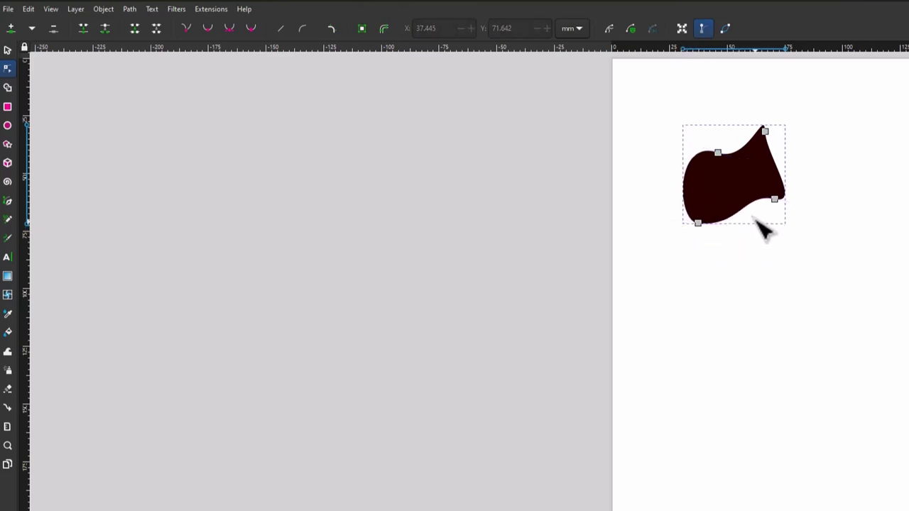
- Widen the right side, bulge the bottom curve, and bend the top-left edge concave
left_click(781, 206)
left_click_drag(781, 209, 798, 219)
left_click(751, 228)
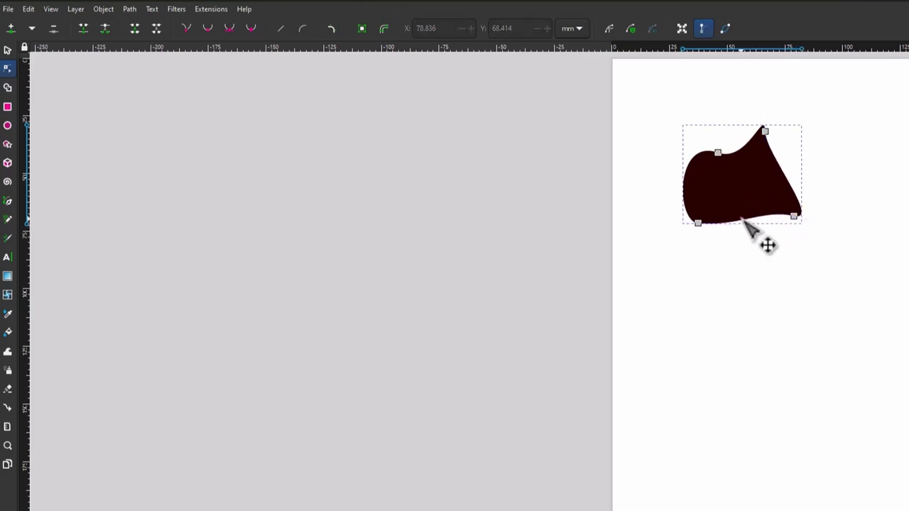
left_click(746, 227)
left_click_drag(742, 221, 747, 239)
left_click(747, 247)
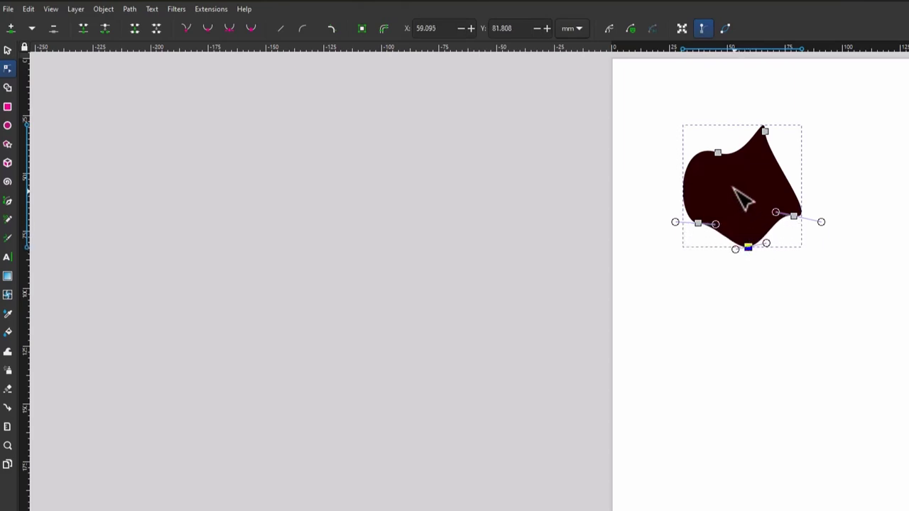
left_click(719, 154)
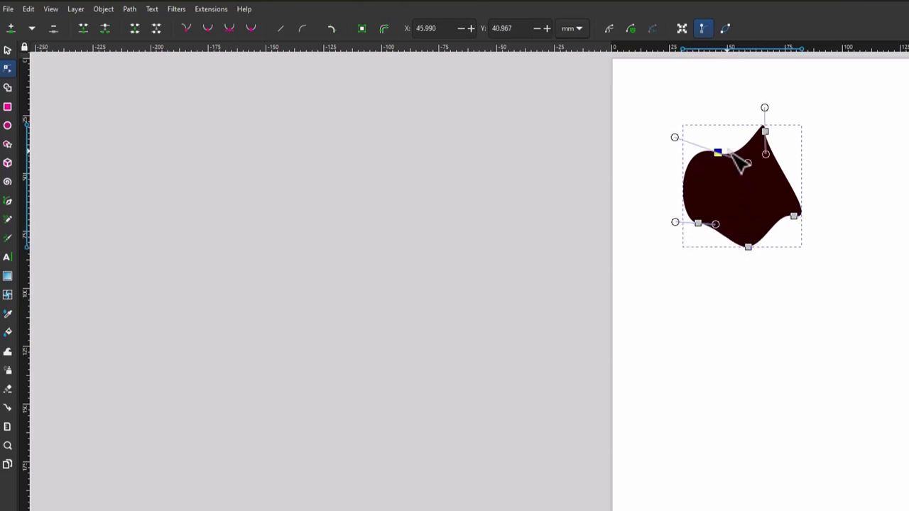
left_click_drag(751, 175, 747, 186)
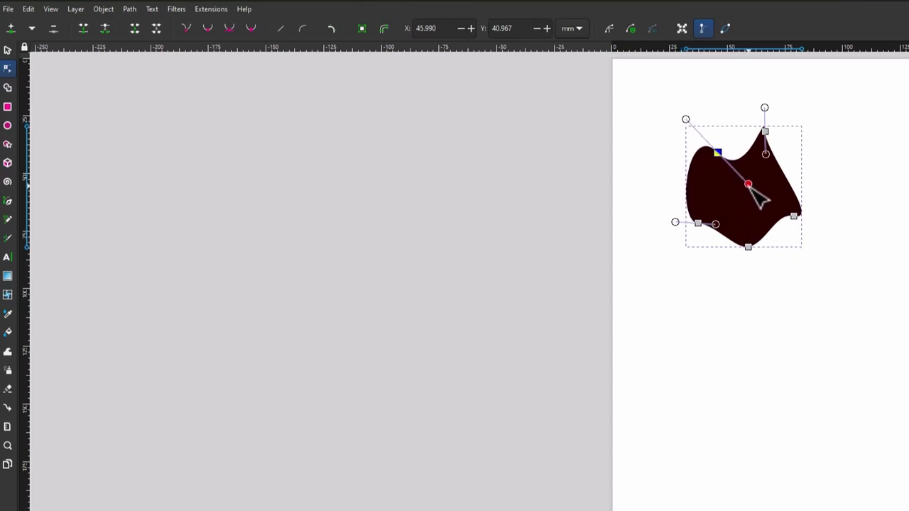
- Refine the bottom and left curves, then select the finished blob as a whole object
left_click(748, 247)
mouse_move(767, 243)
left_mouse_down()
mouse_move(759, 260)
mouse_move(766, 253)
left_mouse_up()
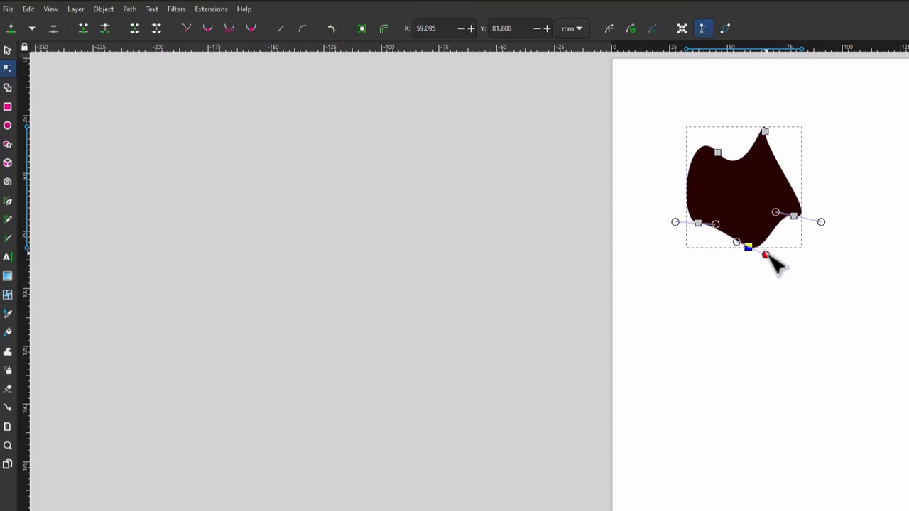
left_click(803, 301)
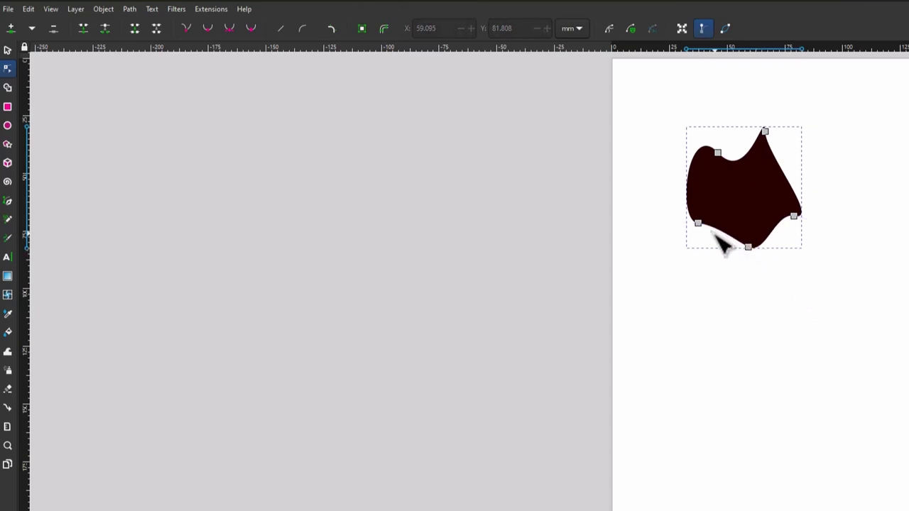
left_click_drag(700, 225, 715, 210)
left_click(813, 307)
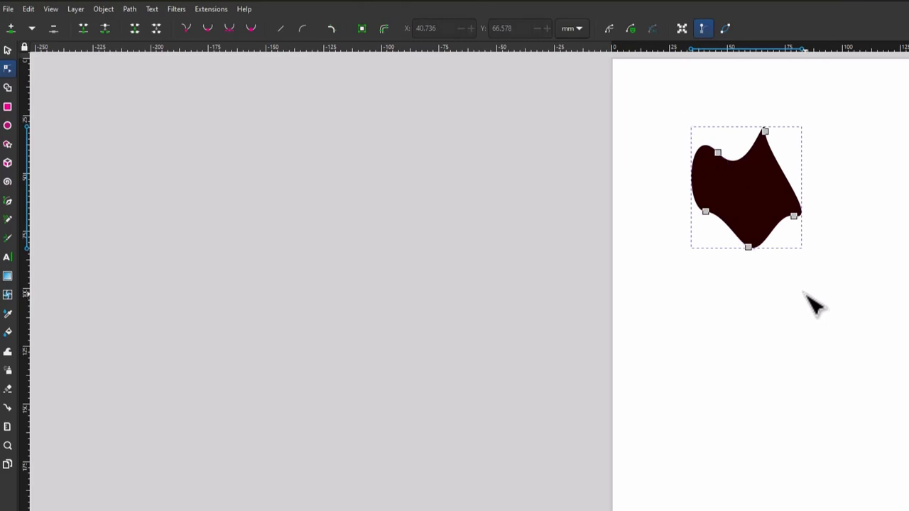
key("Escape")
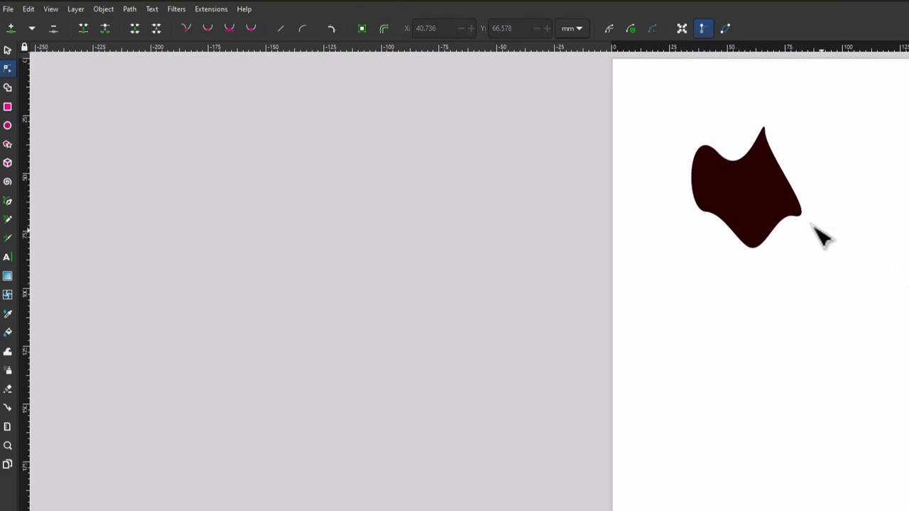
key("s")
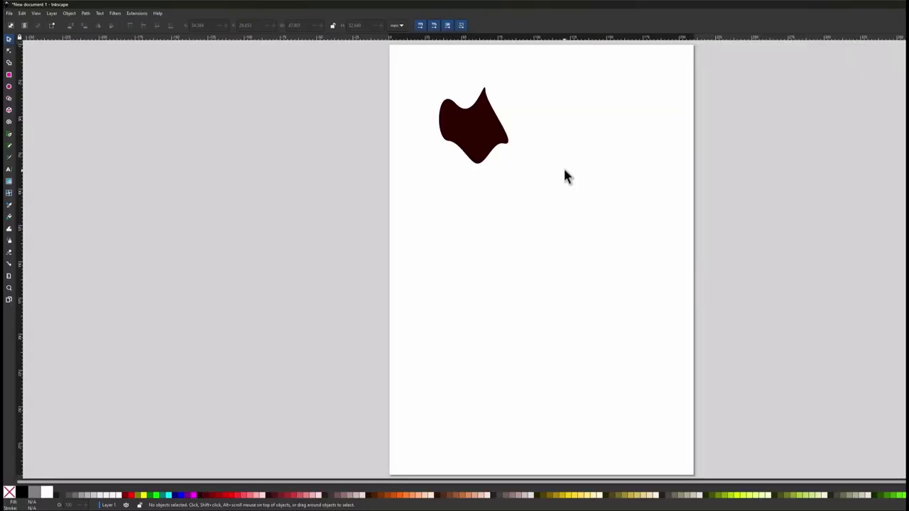
left_click(474, 132)
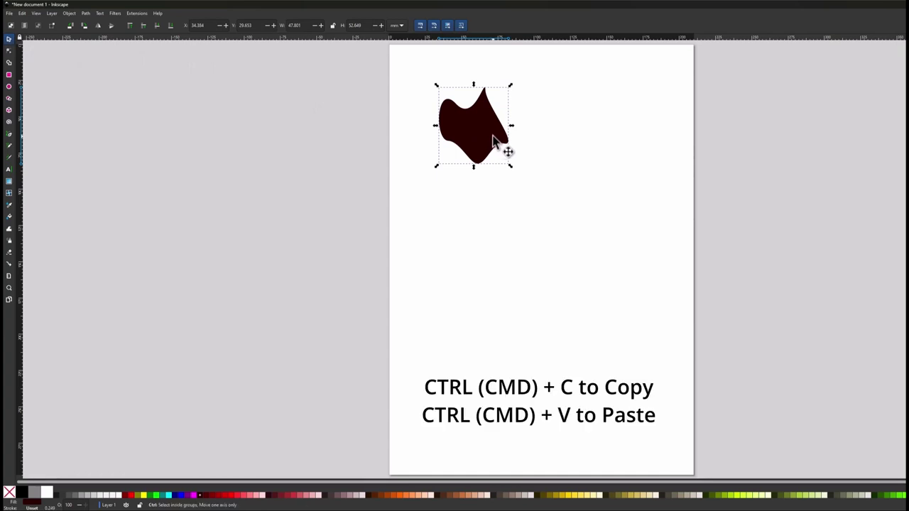
- Copy and paste the blob, placing the duplicate to the right of the original
key("ctrl+c")
key("ctrl+v")
left_click_drag(495, 137, 566, 135)
left_click(566, 135)
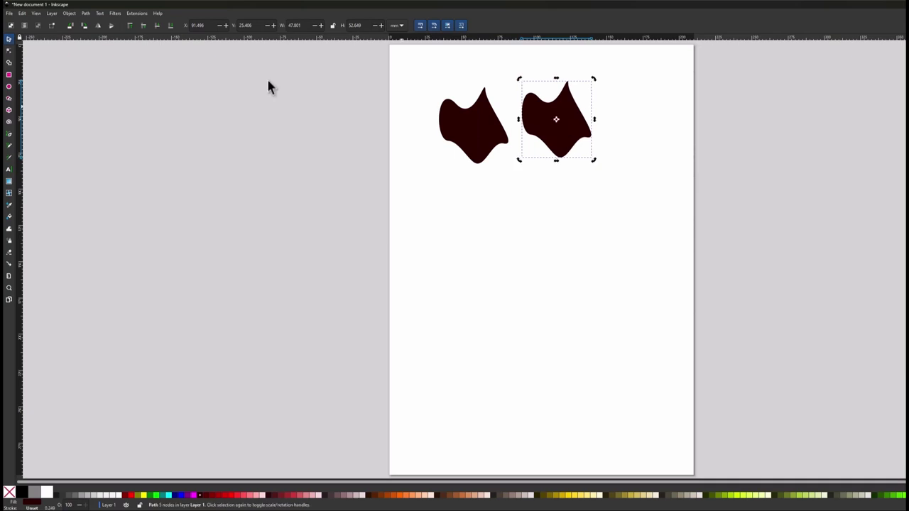
- Reshape the copy's nodes into a new outline with a pointed tip extending right
left_click(9, 51)
left_click_drag(539, 99, 542, 86)
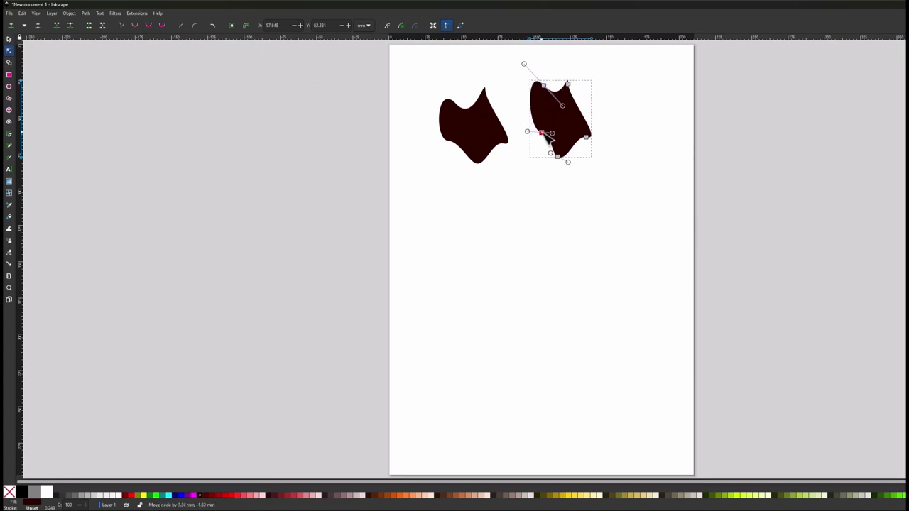
left_click_drag(564, 160, 548, 167)
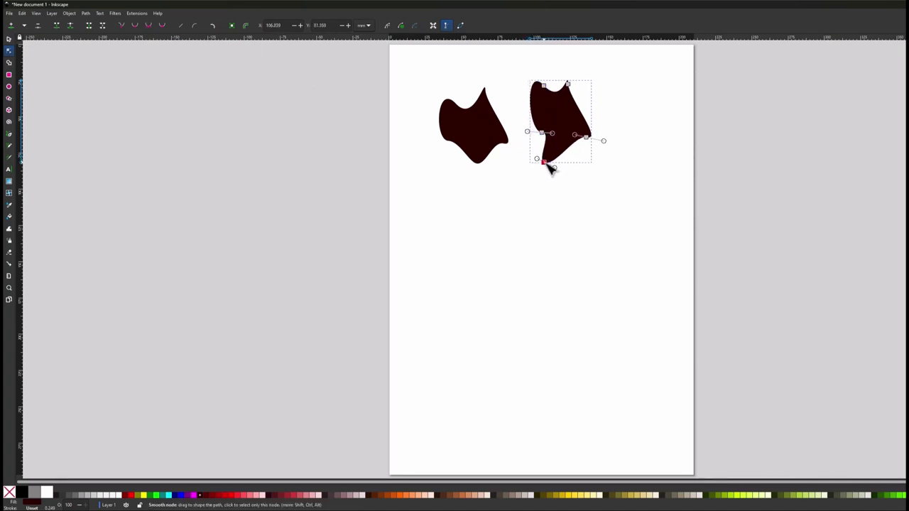
left_click_drag(591, 142, 601, 141)
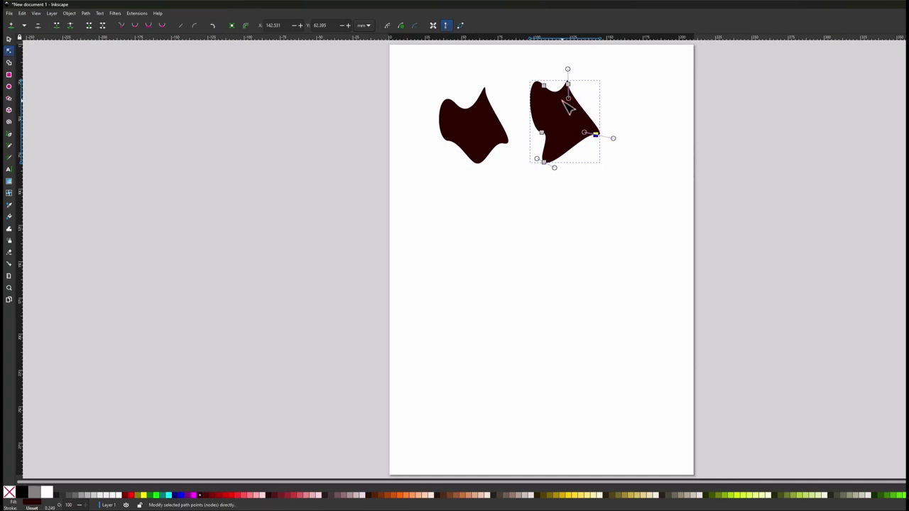
mouse_move(582, 98)
left_mouse_down()
mouse_move(590, 116)
mouse_move(572, 93)
mouse_move(605, 92)
mouse_move(580, 85)
left_mouse_up()
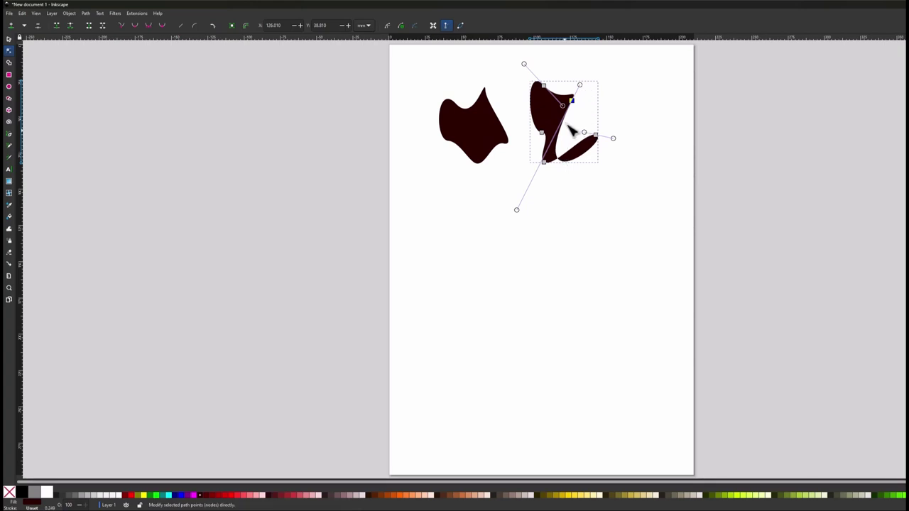
left_click_drag(517, 210, 593, 116)
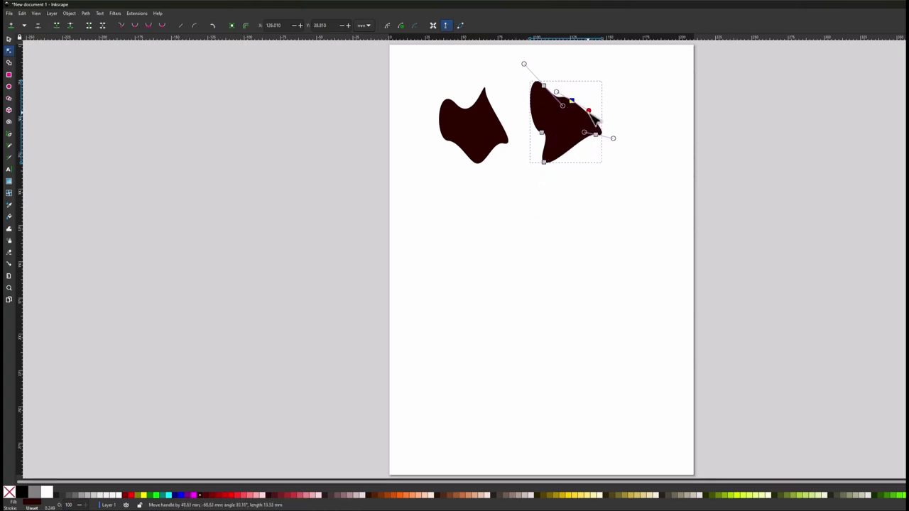
left_click(581, 192)
left_click(576, 189)
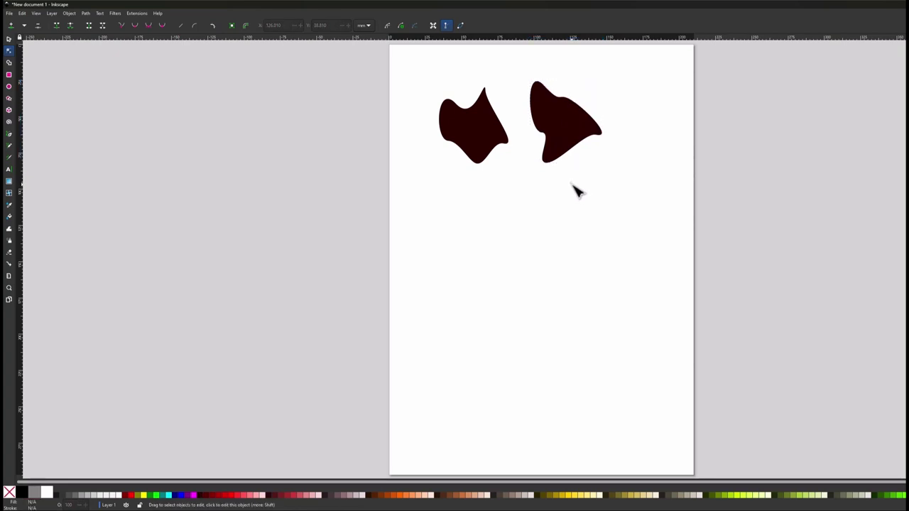
left_click(468, 130)
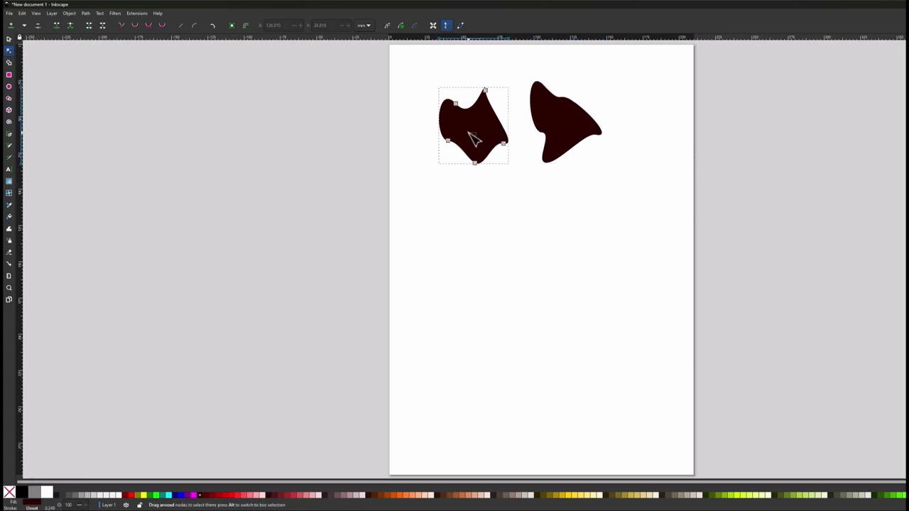
- Move the first two blobs up-left and paste a copy of the second to their right
left_click(9, 40)
left_click_drag(470, 130, 435, 106)
left_click_drag(555, 133, 509, 113)
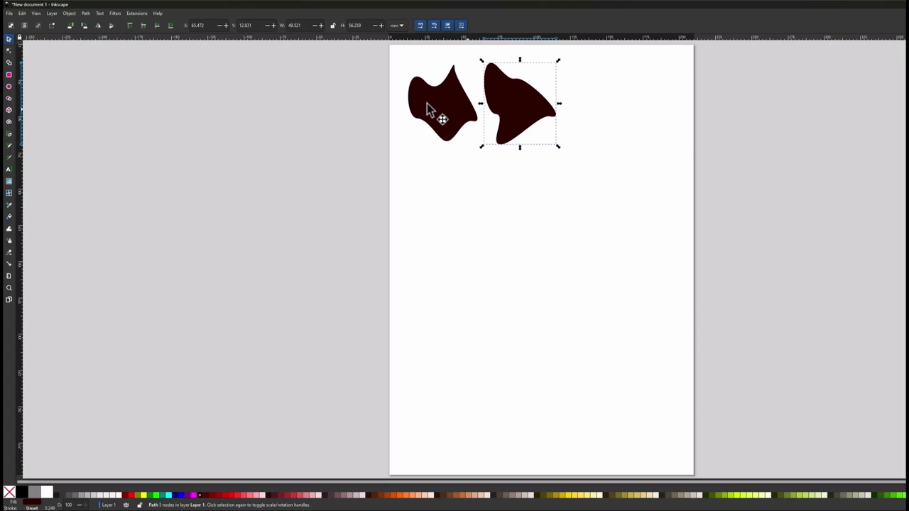
left_click(515, 115)
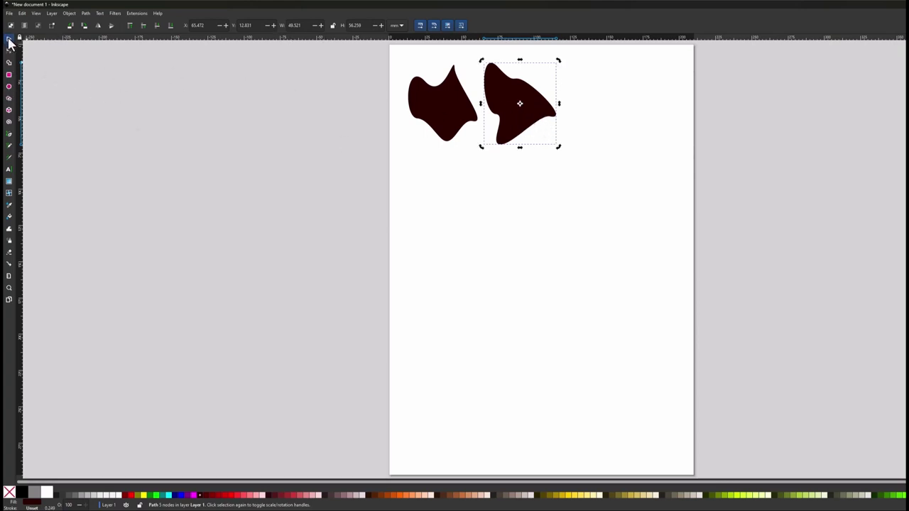
key("ctrl+c")
key("ctrl+v")
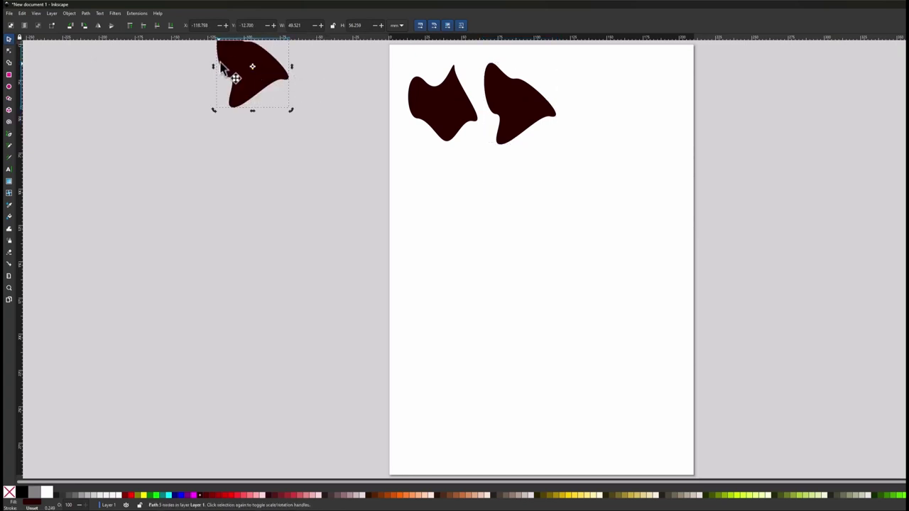
left_click_drag(250, 61, 588, 98)
- Reshape the third blob's nodes into a notched top and a long pointed lower-left tip
left_click(9, 51)
left_click_drag(581, 146, 542, 144)
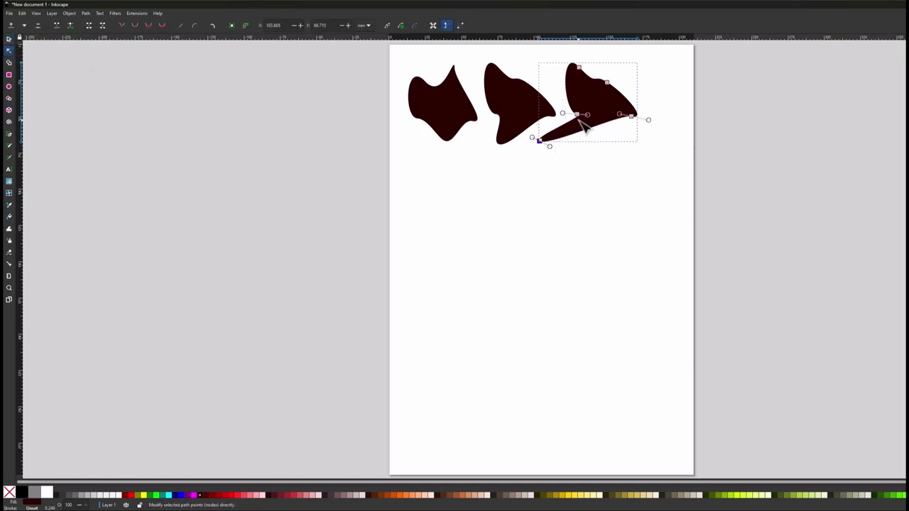
left_click_drag(583, 119, 568, 115)
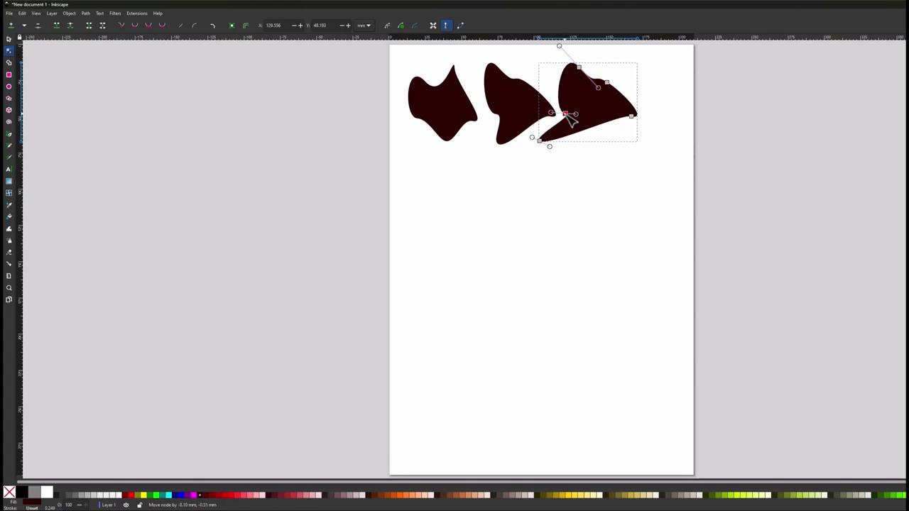
left_click_drag(579, 68, 612, 122)
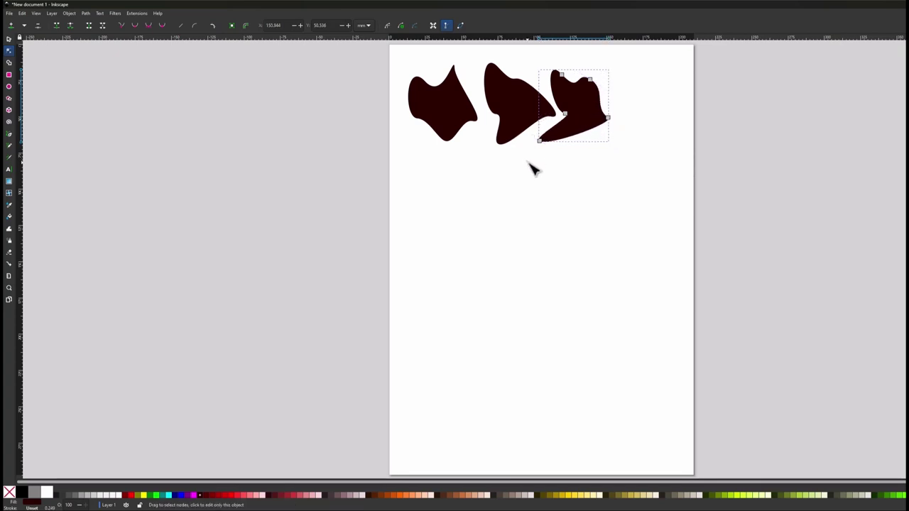
- Nudge the second blob slightly left and the third blob slightly right
left_click(527, 126)
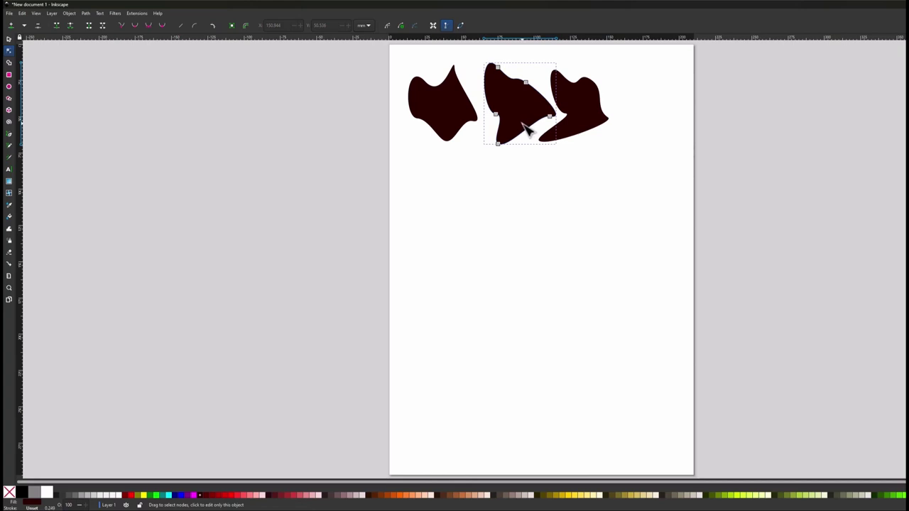
left_click(10, 41)
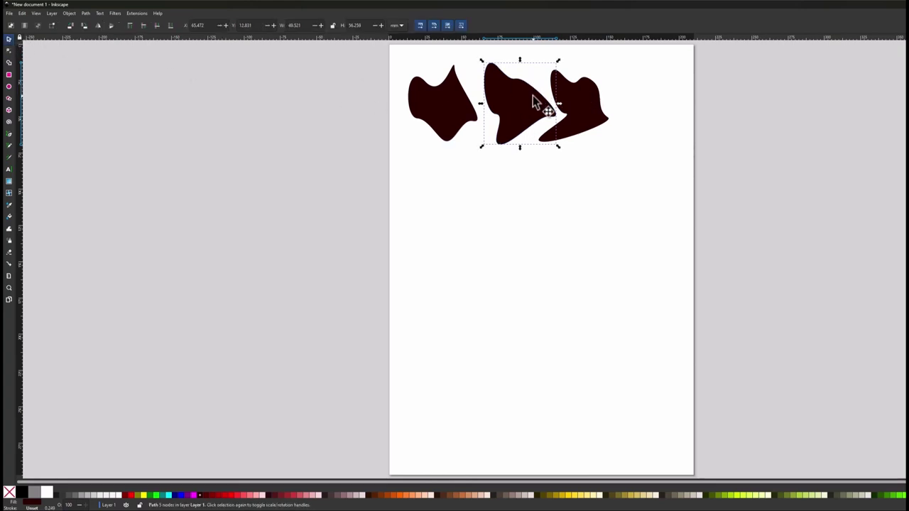
left_click_drag(530, 100, 526, 102)
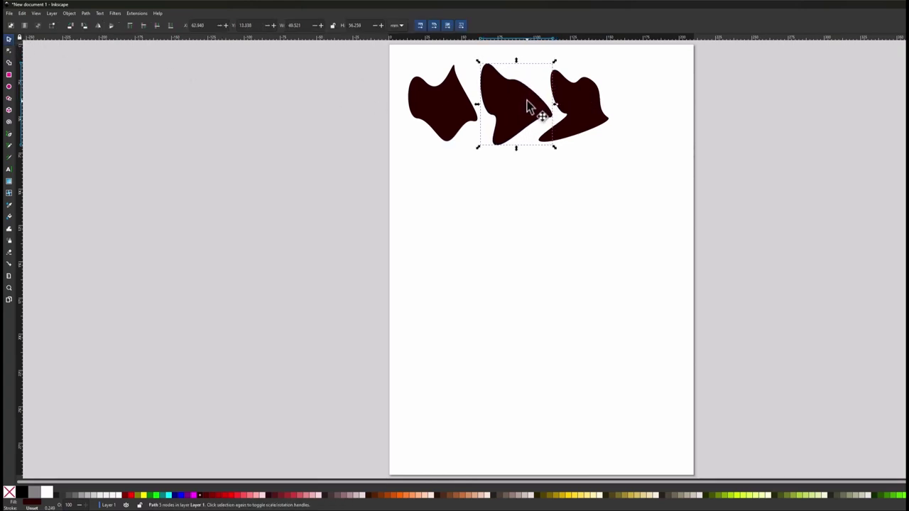
left_click(564, 148)
left_click_drag(584, 136, 582, 136)
left_click(539, 199)
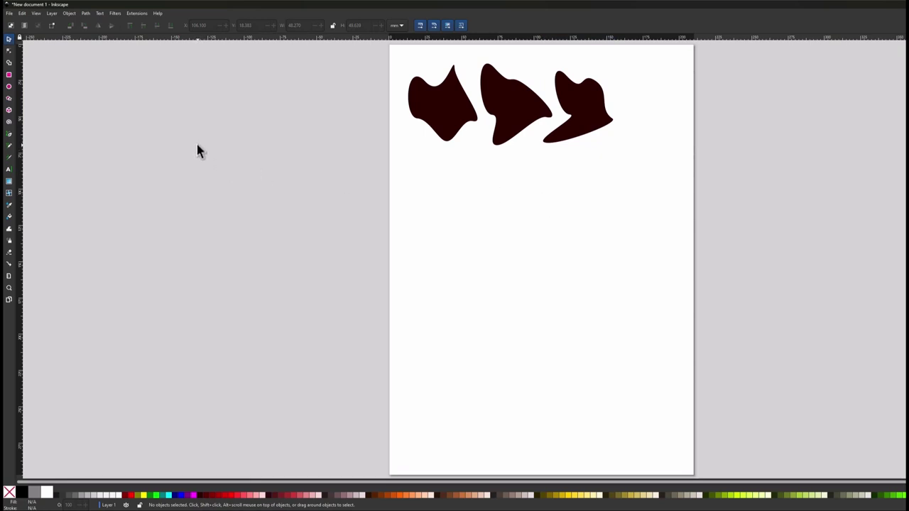
- Pull out the third blob's bottom-right curve so its right corner juts further out
left_click(606, 133)
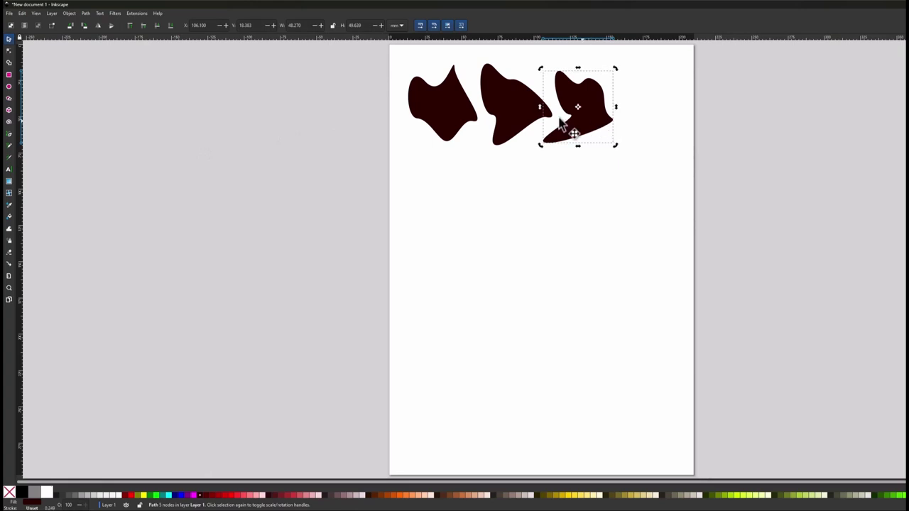
left_click(8, 53)
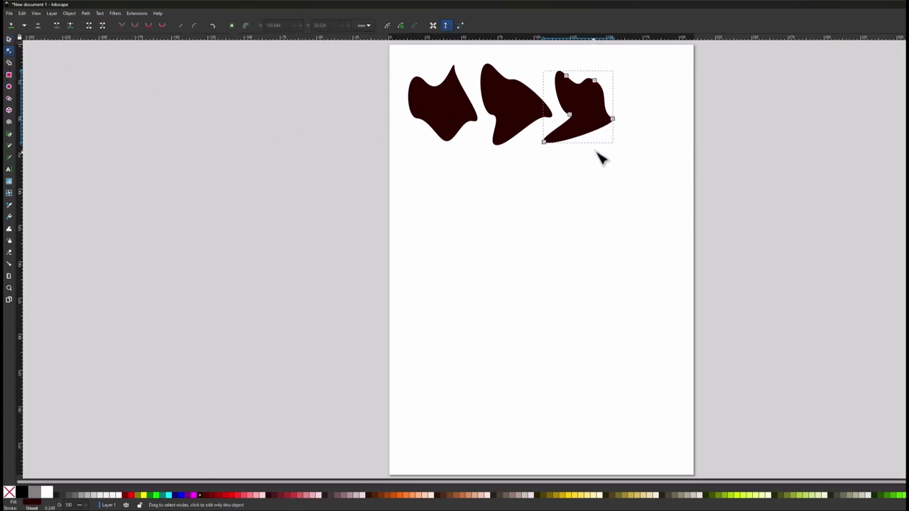
left_click_drag(618, 126, 623, 133)
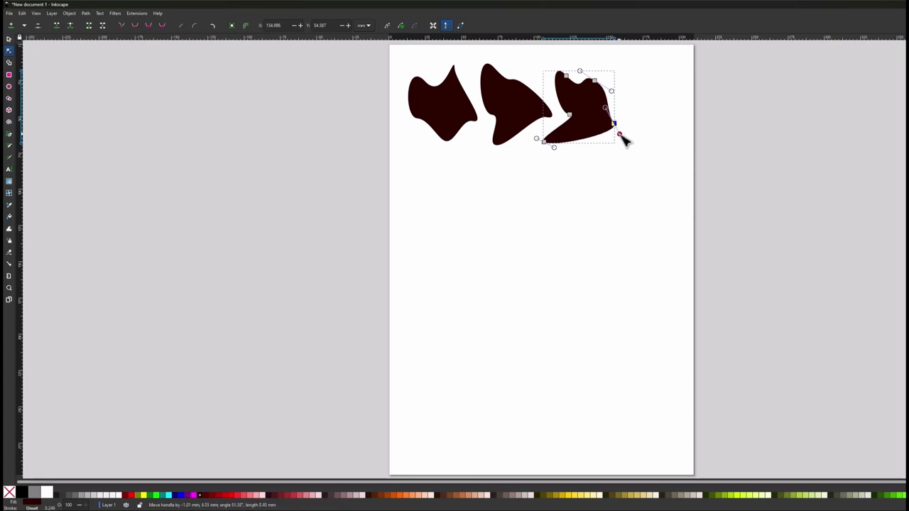
left_click(627, 155)
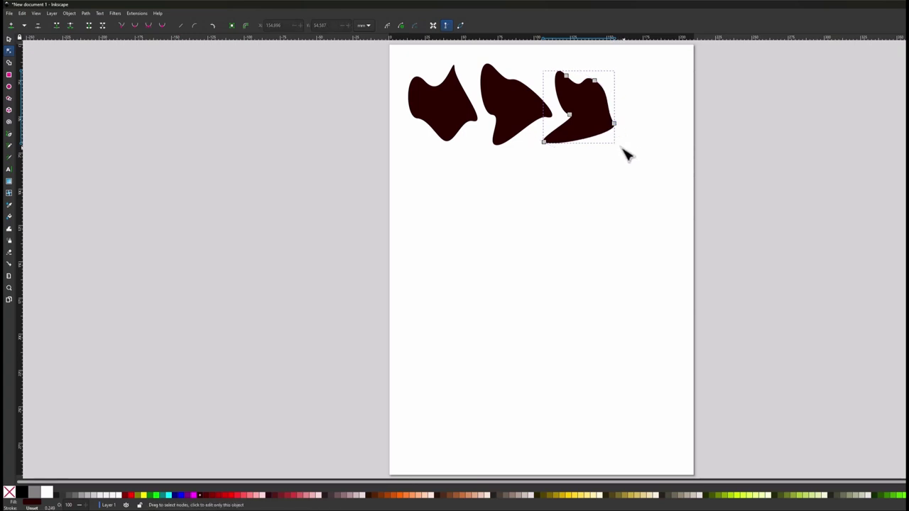
left_click(9, 41)
left_click(564, 199)
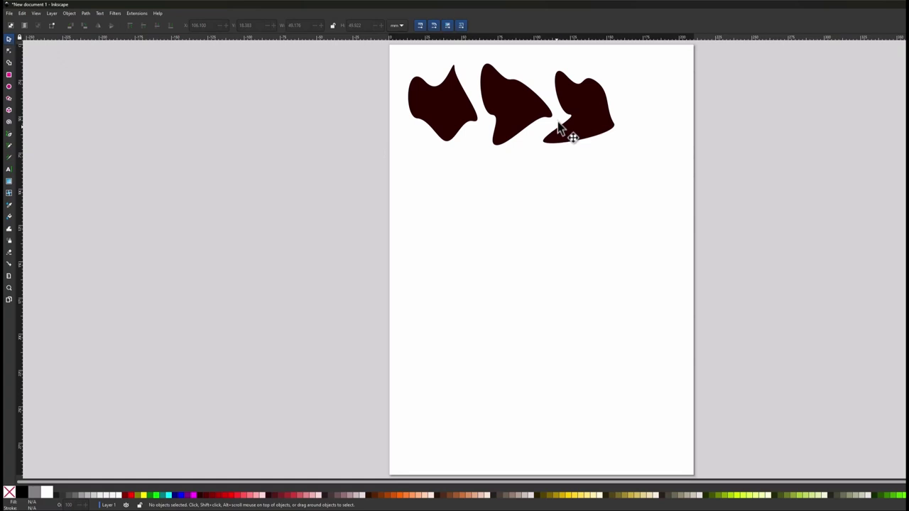
left_click(582, 123)
left_click(583, 122)
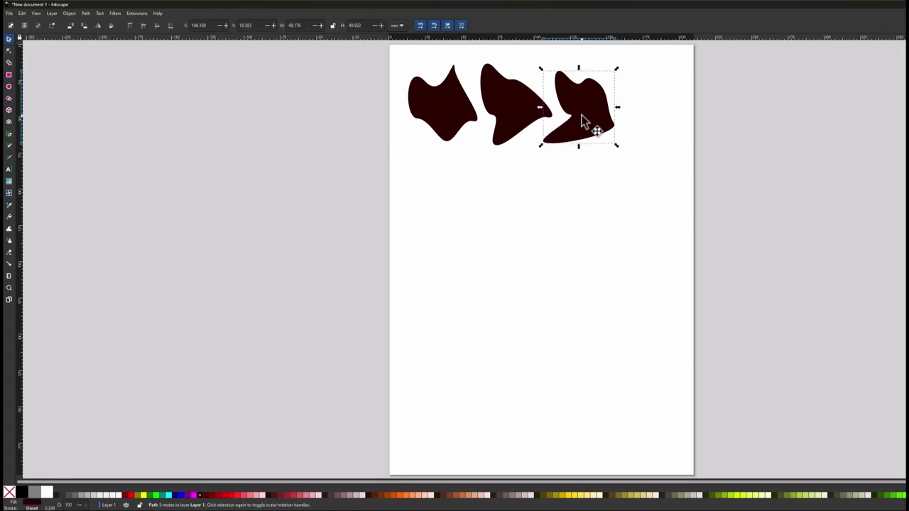
- Duplicate the third blob to the right and reshape its left, bottom-left and top nodes into a tall pointed top
key("ctrl+d")
left_click_drag(585, 127, 654, 129)
left_click(9, 51)
left_click_drag(639, 118, 627, 118)
left_click_drag(619, 149, 647, 140)
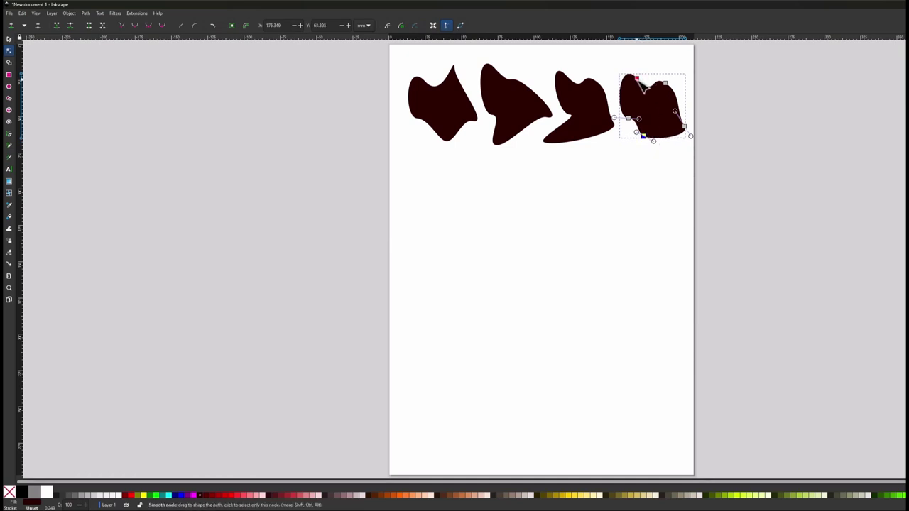
left_click_drag(637, 78, 665, 69)
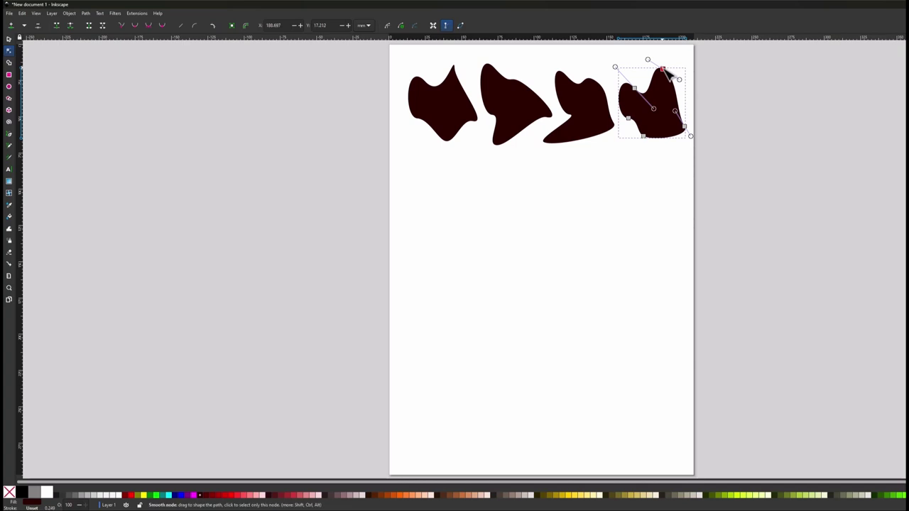
left_click(616, 253)
left_click(8, 39)
left_click(498, 263)
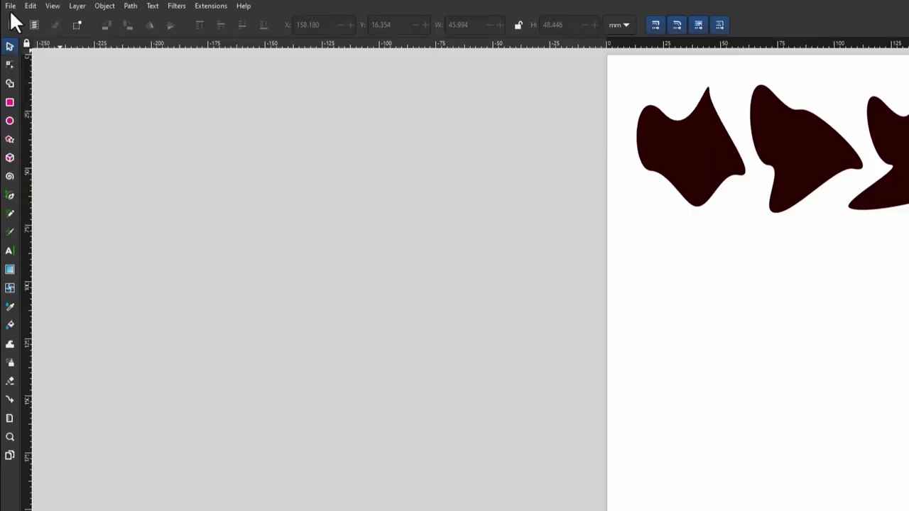
- Save the drawing as blob2 in Inkscape SVG format on the Desktop
left_click(9, 12)
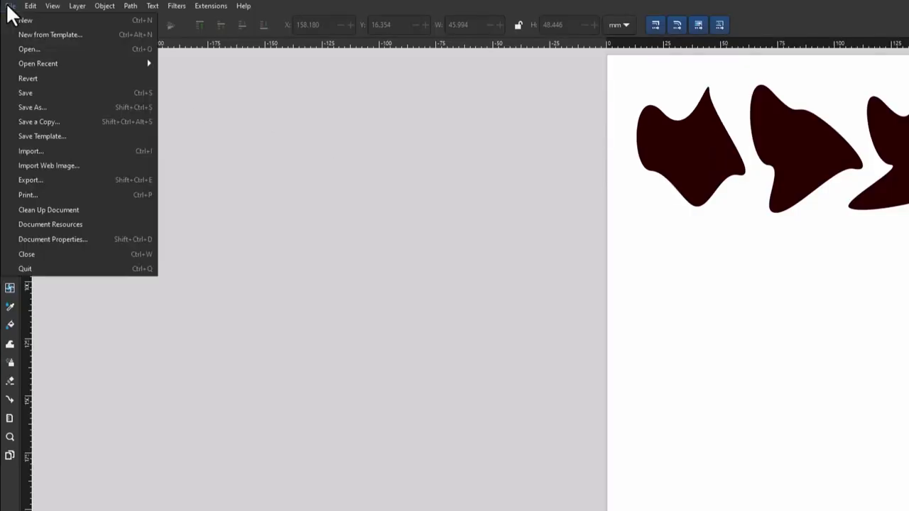
left_click(38, 108)
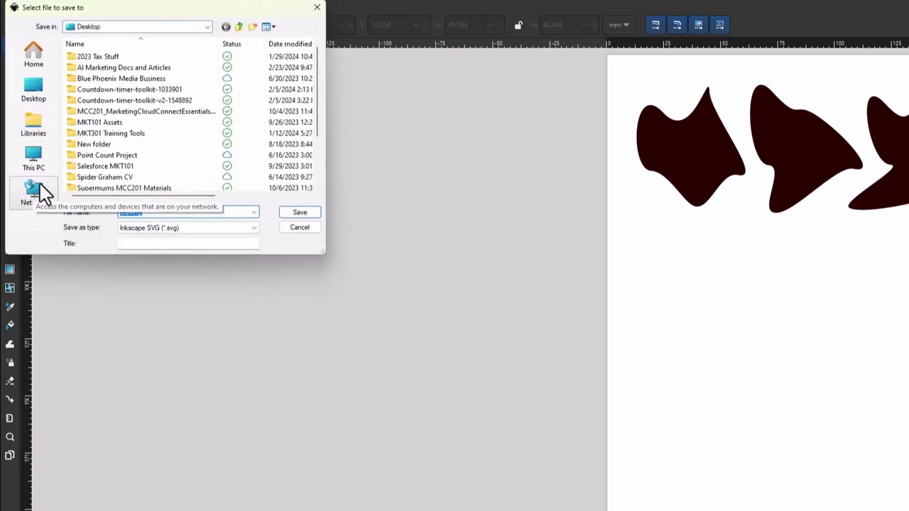
type("b")
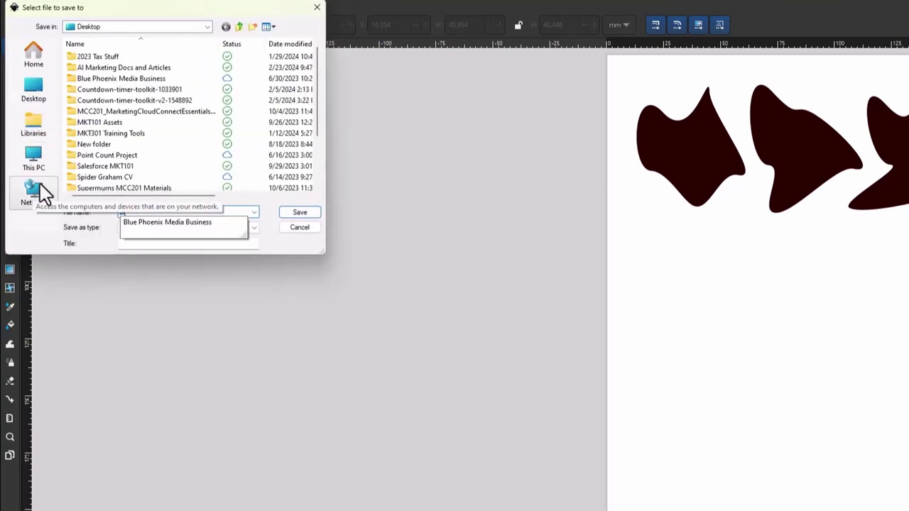
type("lob")
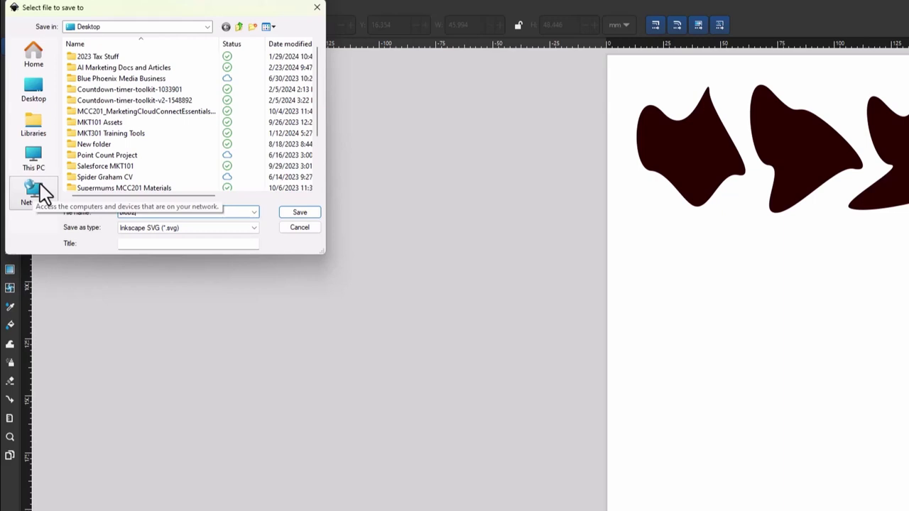
type("2")
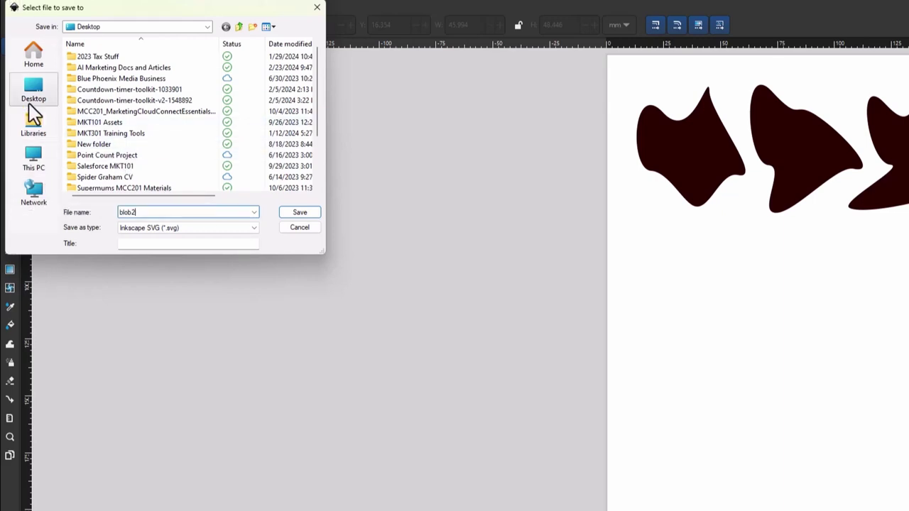
left_click(300, 213)
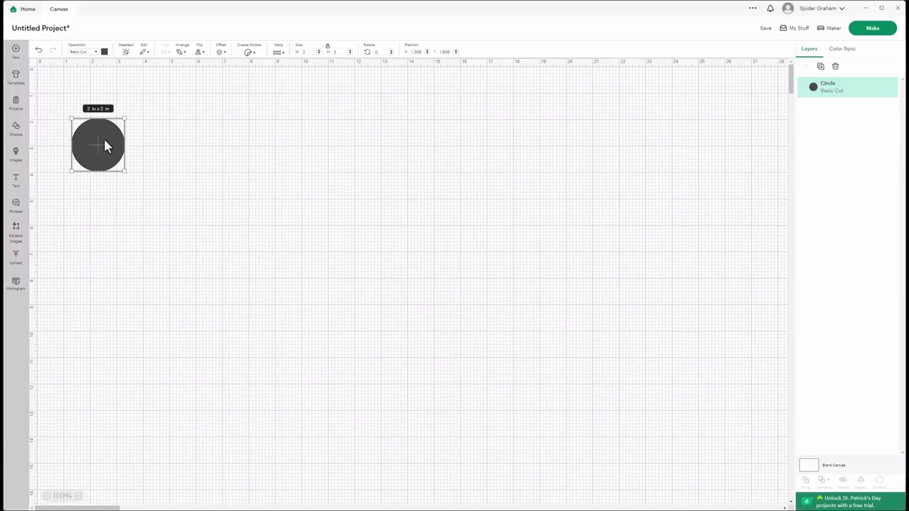
- Delete the placeholder circle and upload the blob2 image file
key("Delete")
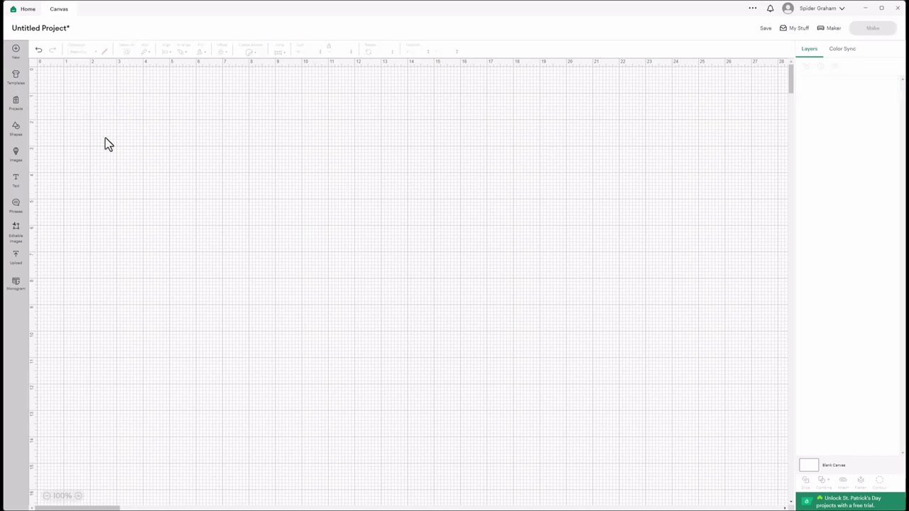
left_click(32, 256)
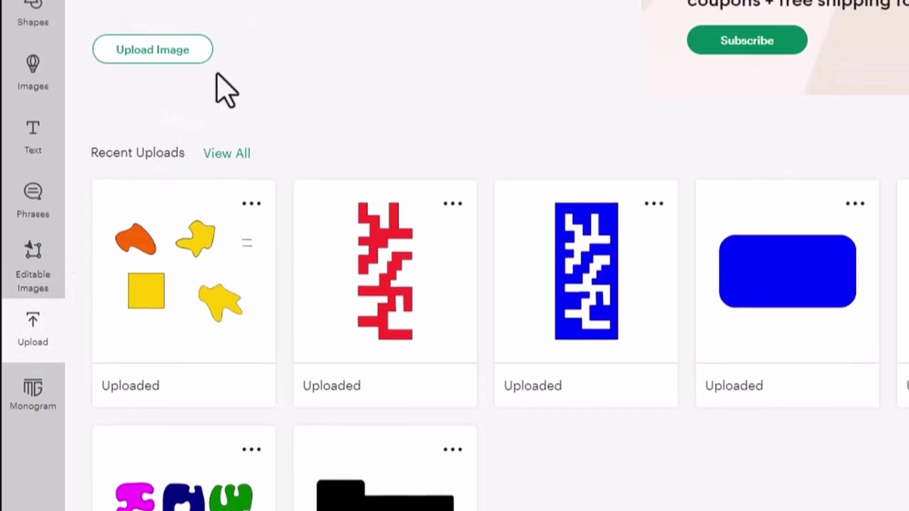
left_click(158, 76)
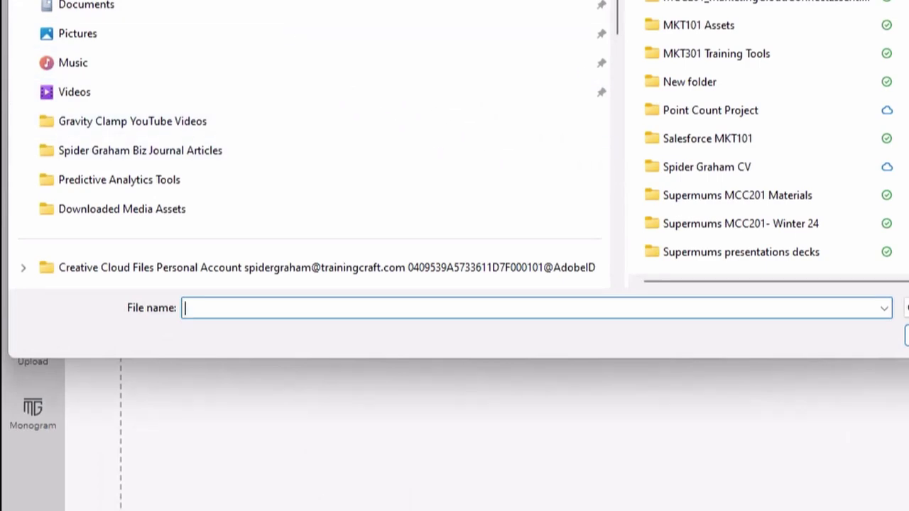
scroll(781, 209, "down", 2)
double_click(676, 177)
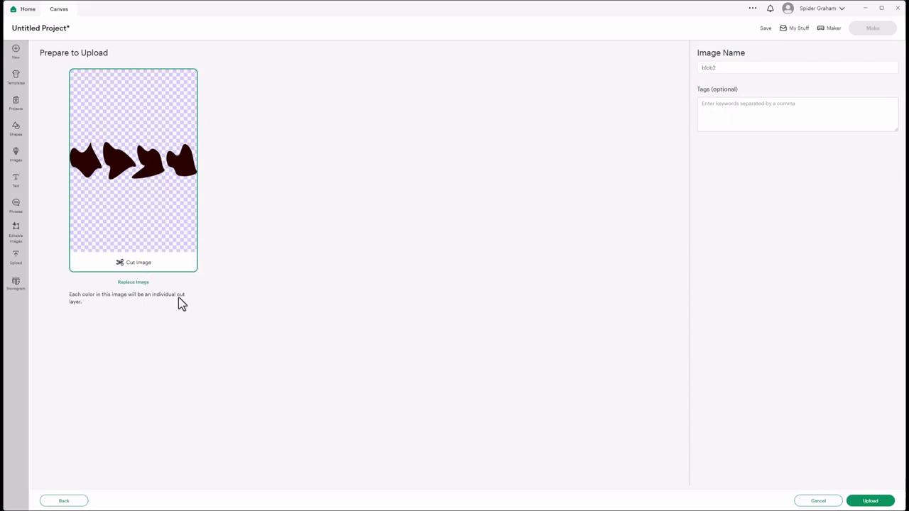
left_click(871, 502)
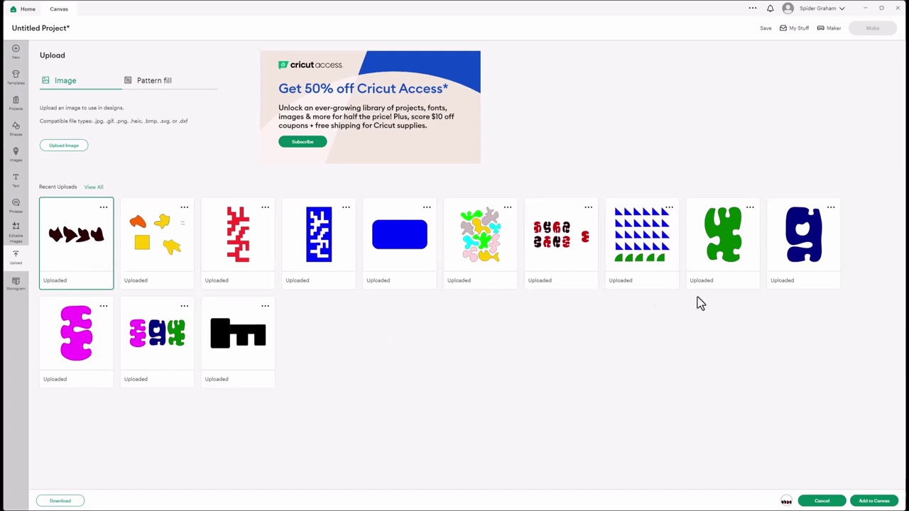
- Select the uploaded four-blob image and add it to the canvas
left_click(83, 264)
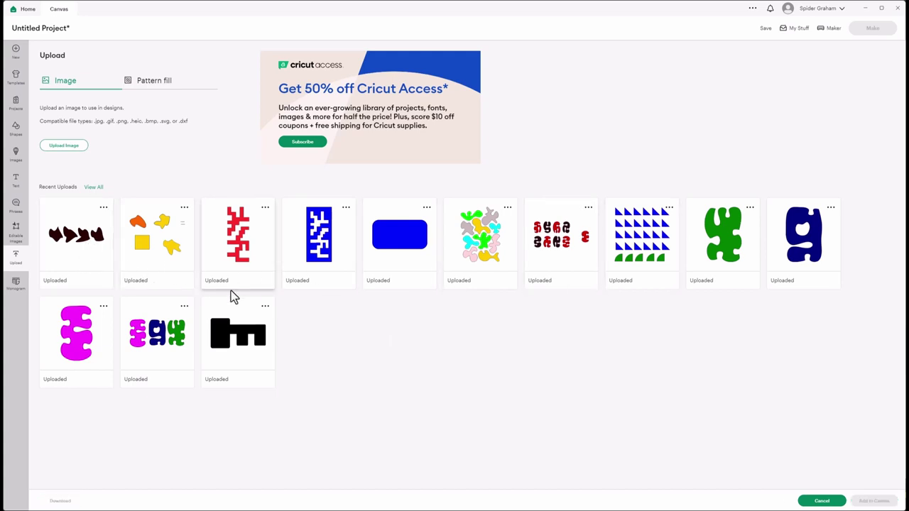
left_click(73, 234)
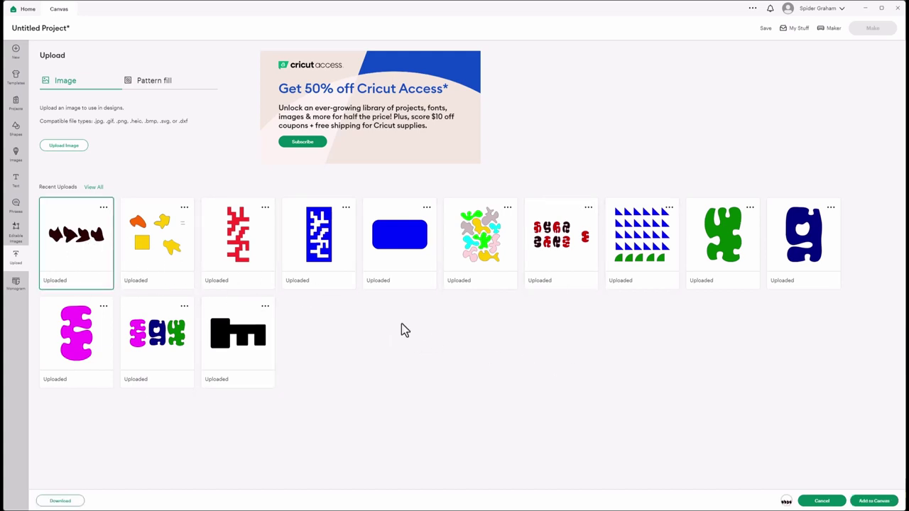
left_click(872, 502)
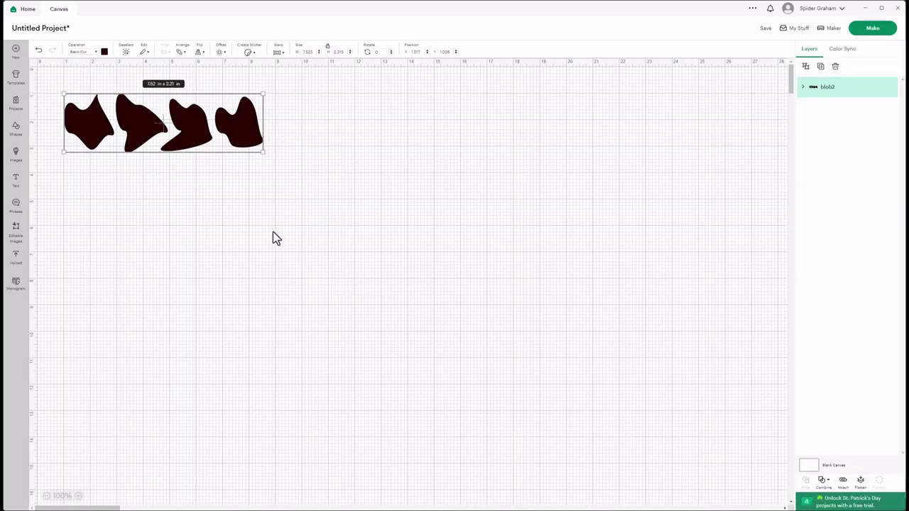
left_click(238, 188)
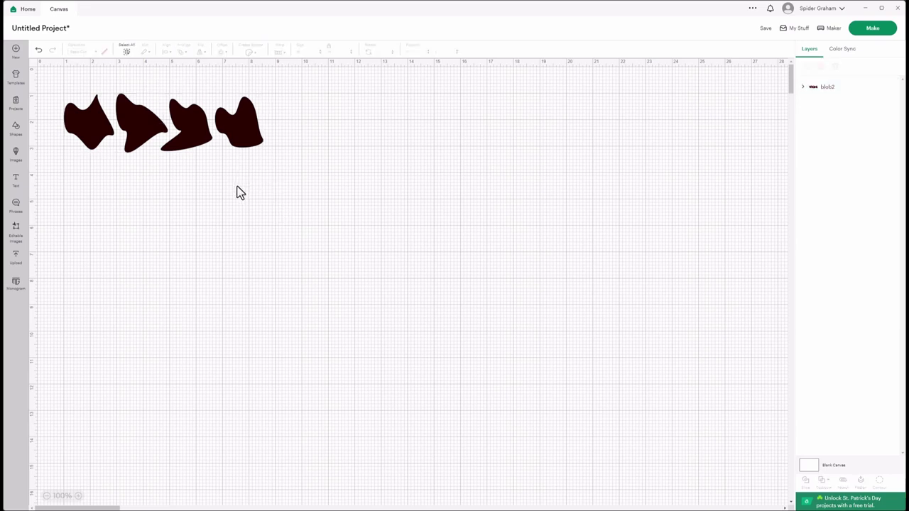
- Ungroup the blob image into four separate shapes
left_click(242, 140)
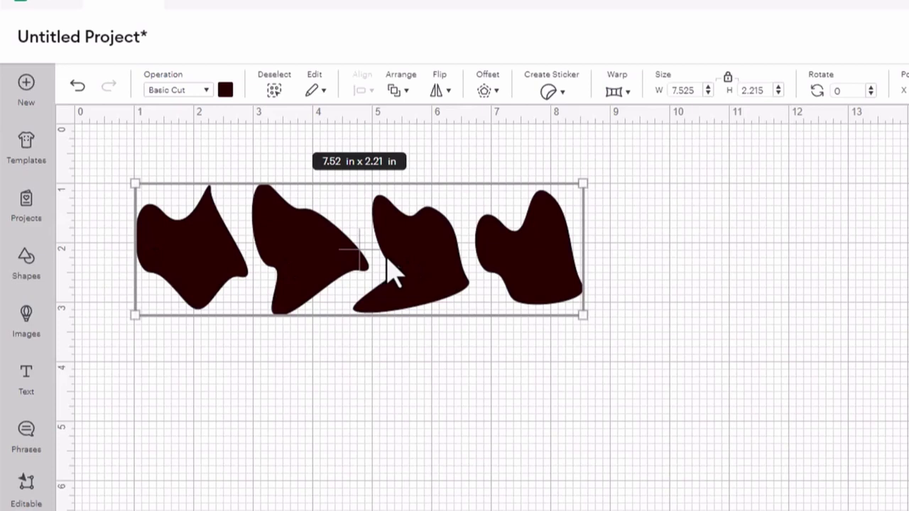
right_click(515, 269)
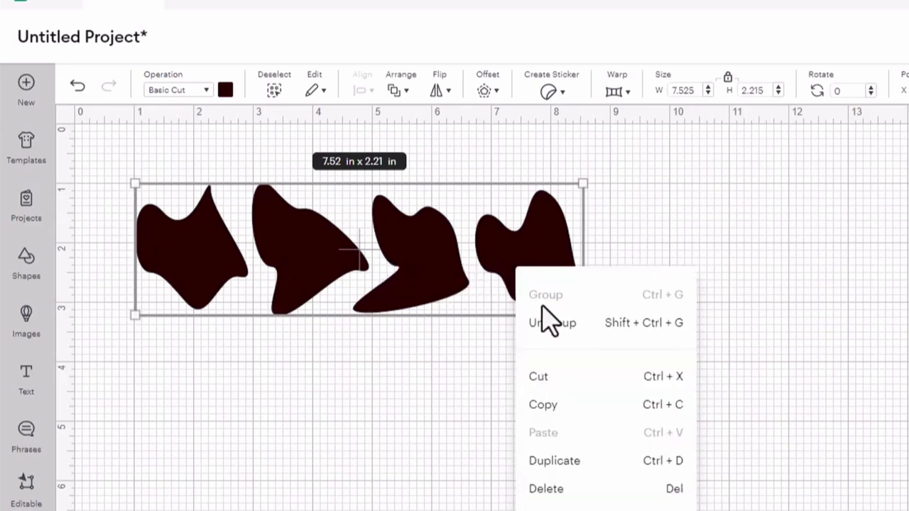
left_click(564, 327)
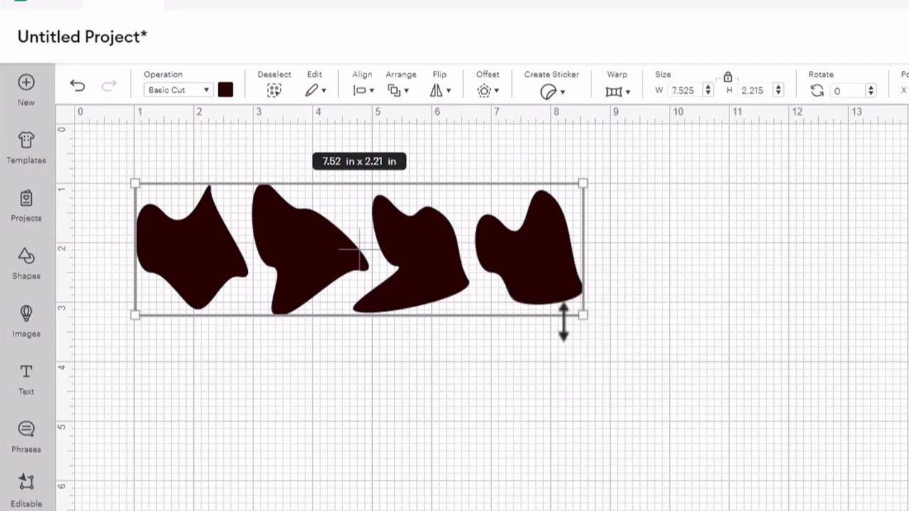
left_click(621, 386)
- Spread the four blobs apart and bring them up into a rough row
left_click(534, 281)
left_click_drag(539, 282, 558, 393)
left_click_drag(234, 272, 204, 235)
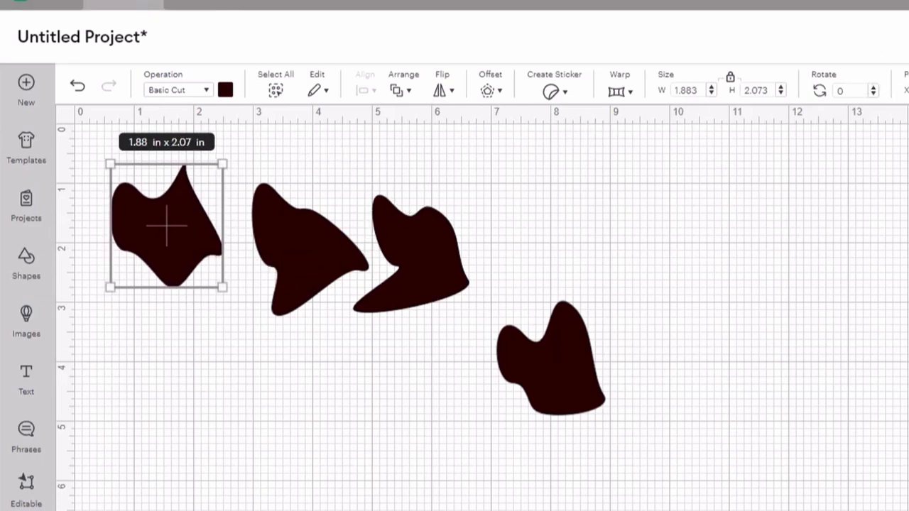
left_click_drag(292, 270, 287, 239)
left_click_drag(406, 274, 435, 249)
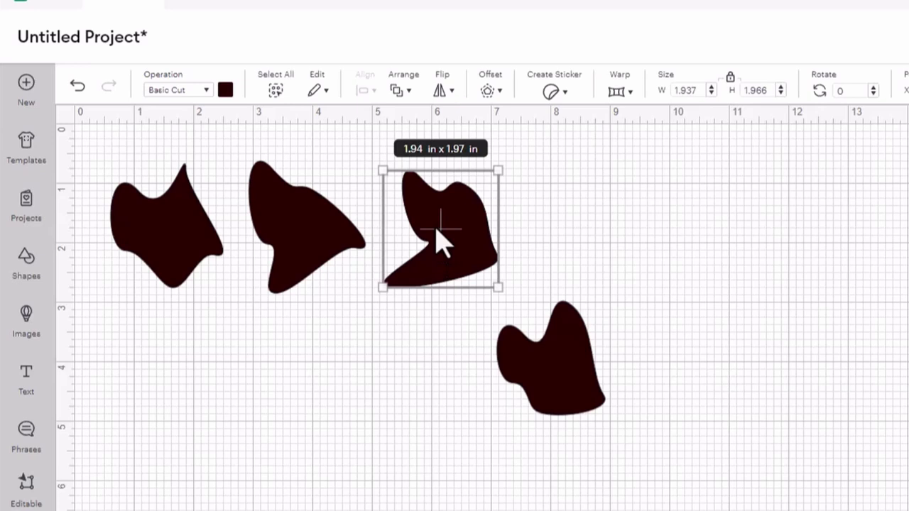
left_click_drag(569, 355, 636, 231)
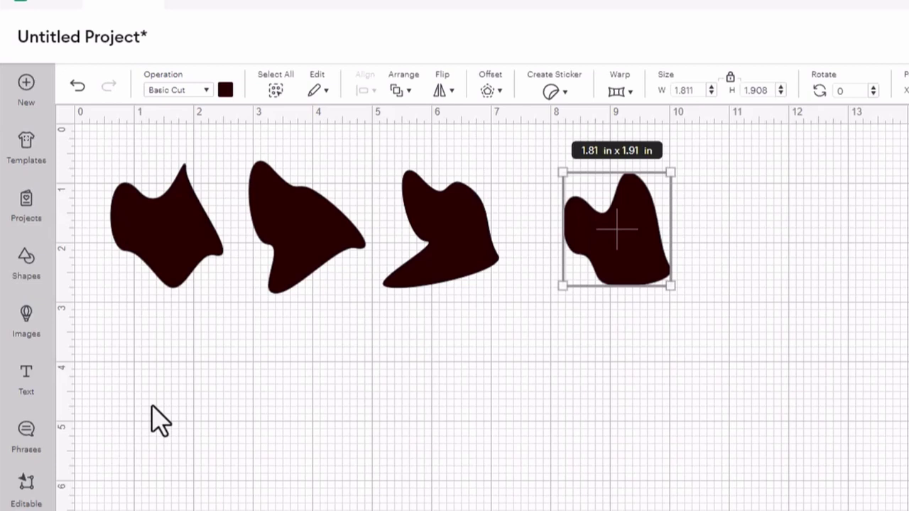
- Lower and nudge each blob so all four line up evenly
left_click_drag(197, 258, 200, 283)
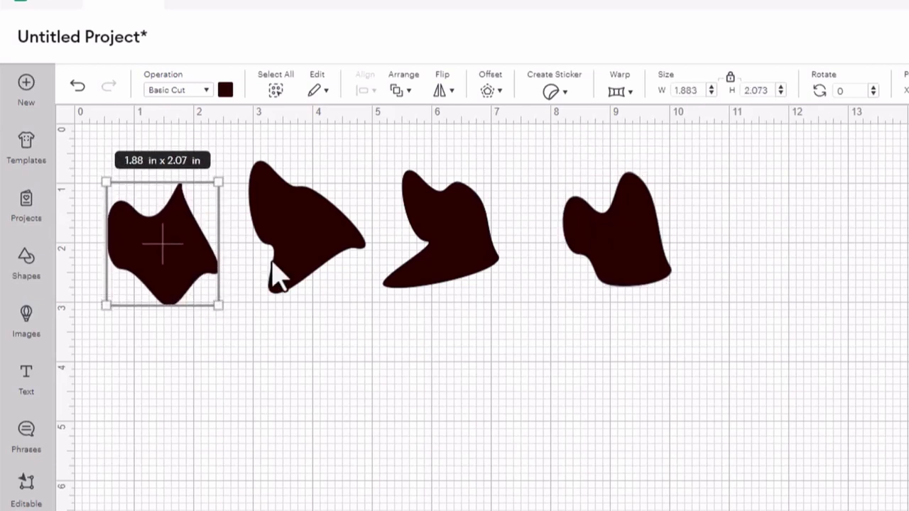
left_click_drag(301, 257, 298, 282)
left_click_drag(446, 280, 458, 298)
left_click_drag(621, 279, 622, 297)
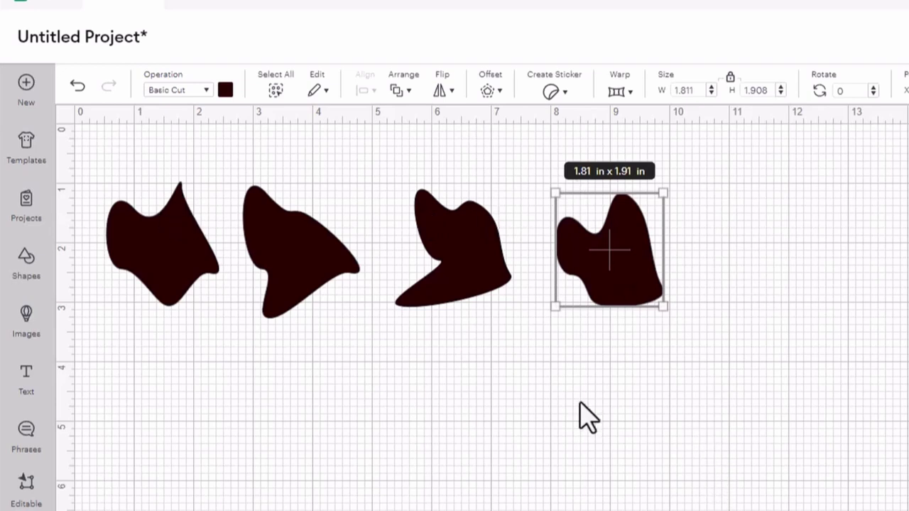
mouse_move(289, 257)
left_mouse_down()
mouse_move(301, 249)
mouse_move(298, 257)
left_mouse_up()
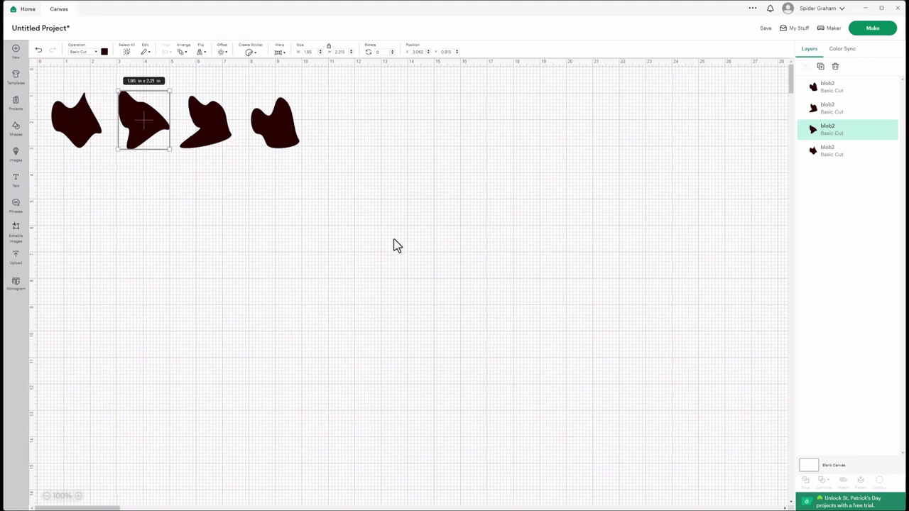
- From Make, save the project with the title 'Blob 2'
left_click(876, 32)
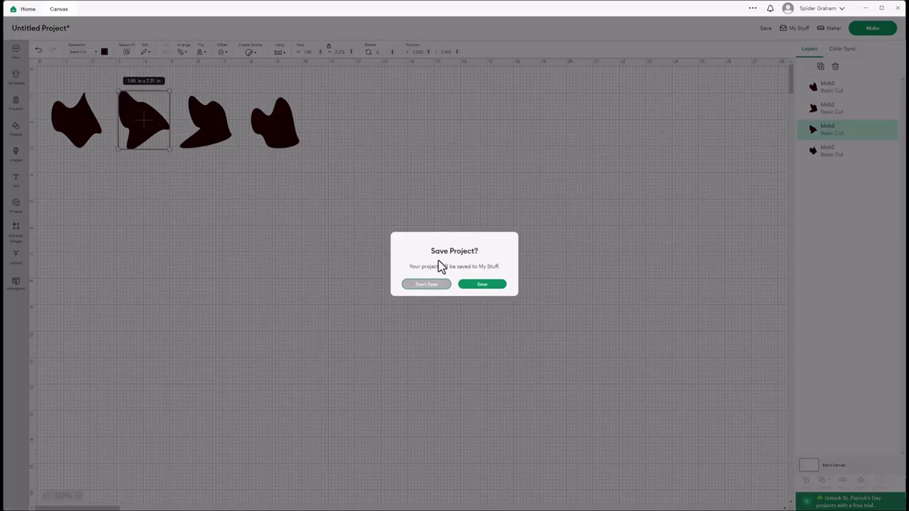
left_click(472, 284)
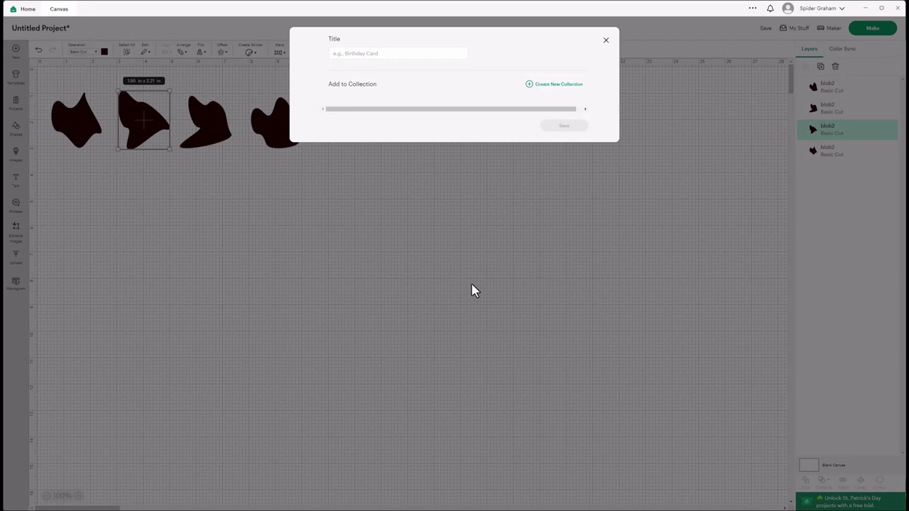
left_click(389, 52)
type("Blob 2")
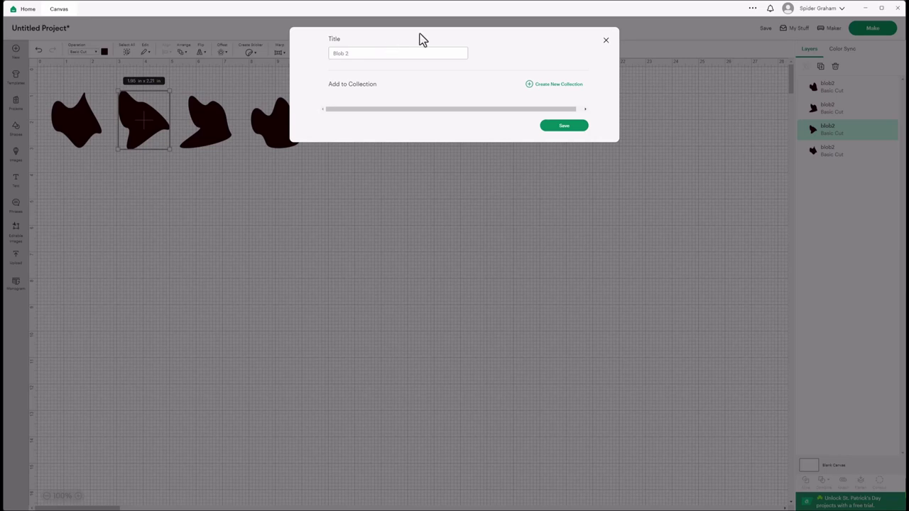
left_click(564, 126)
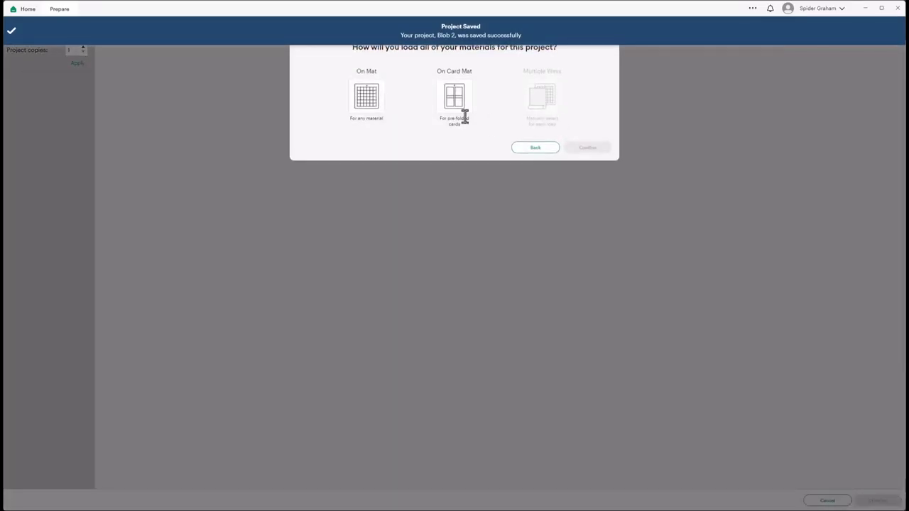
- Load the material On Mat using a 12 in x 24 in mat
left_click(368, 105)
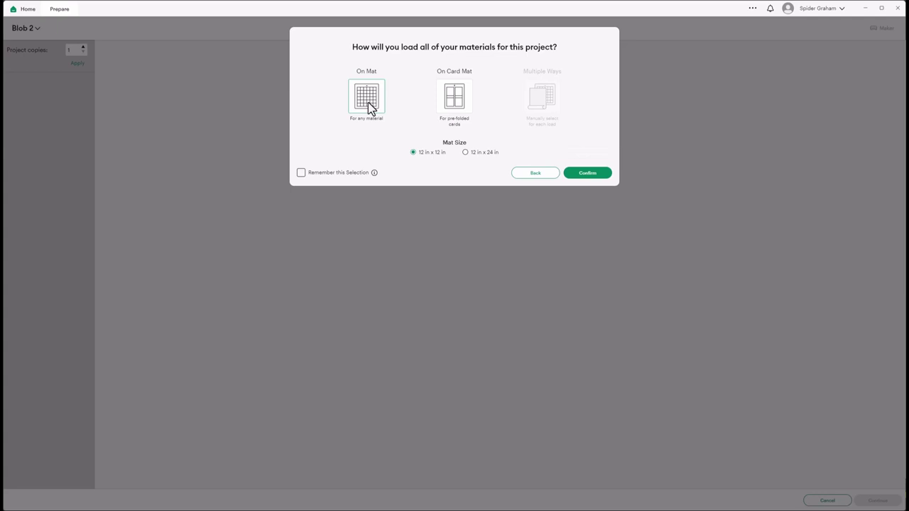
left_click(465, 153)
left_click(587, 174)
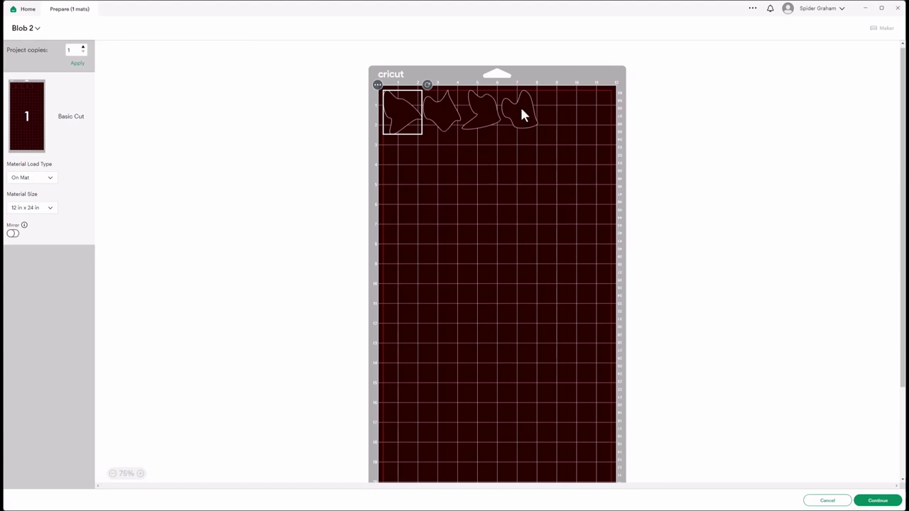
- Reposition the blobs on the mat and set the material to Heavy Watercolor Paper
left_click_drag(522, 119, 458, 123)
left_click(488, 122)
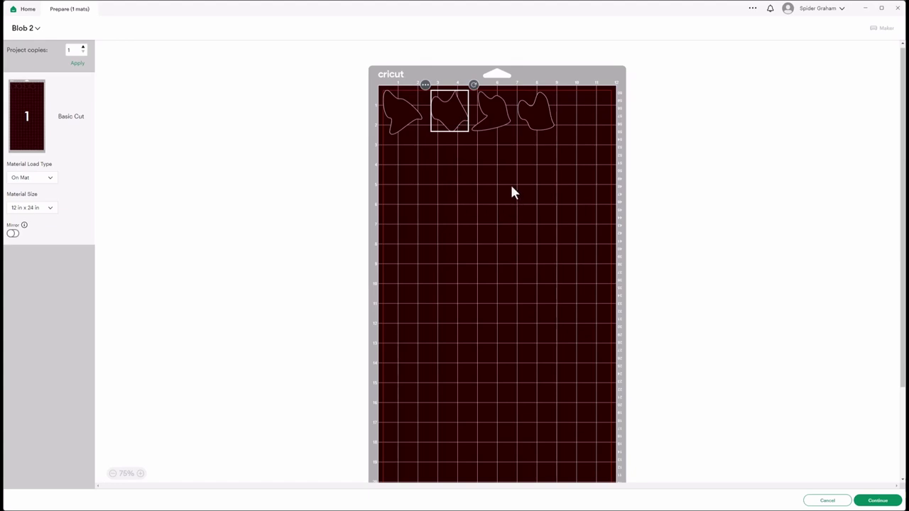
left_click_drag(406, 116, 547, 137)
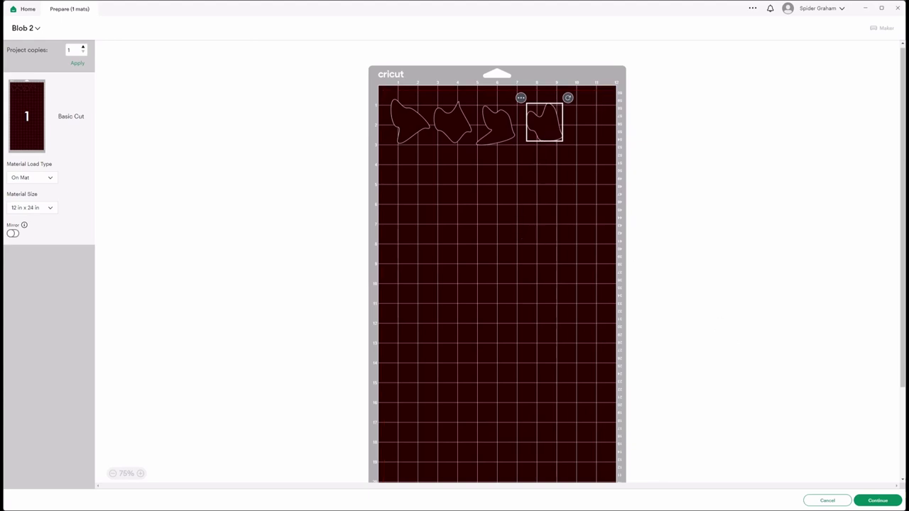
left_click(876, 501)
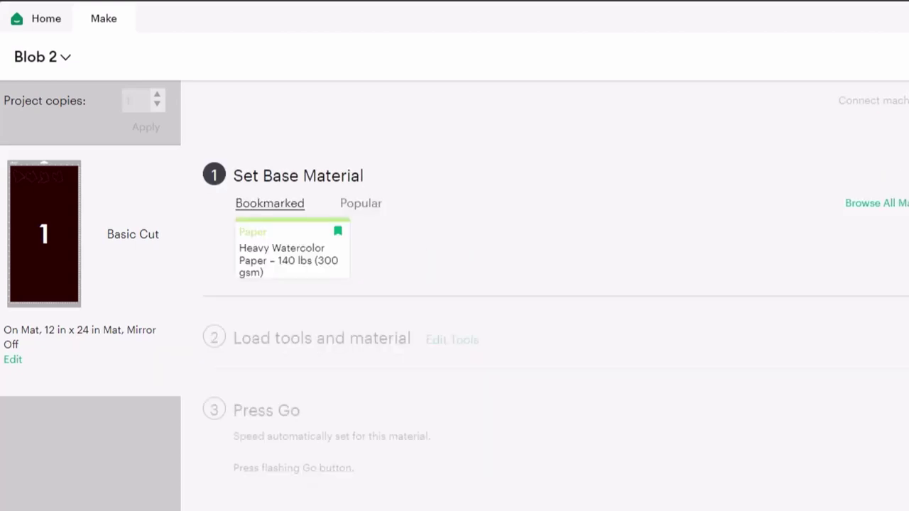
left_click(287, 274)
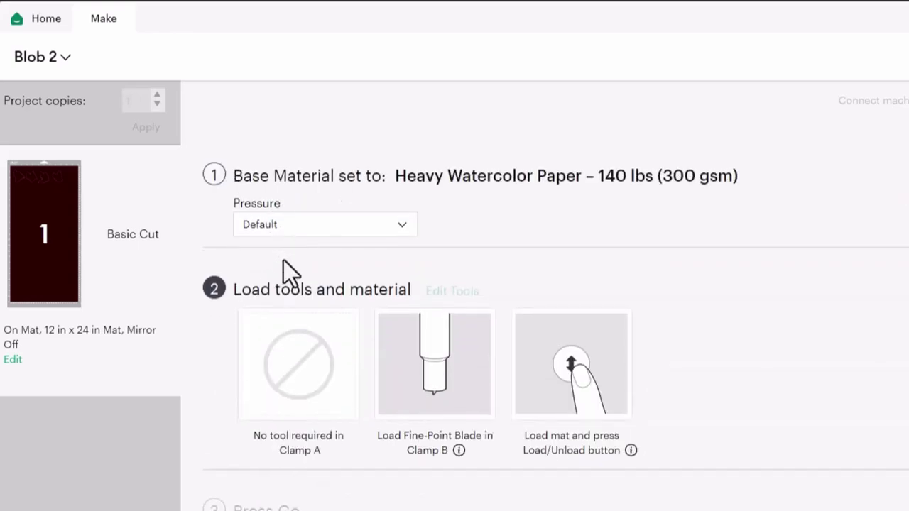